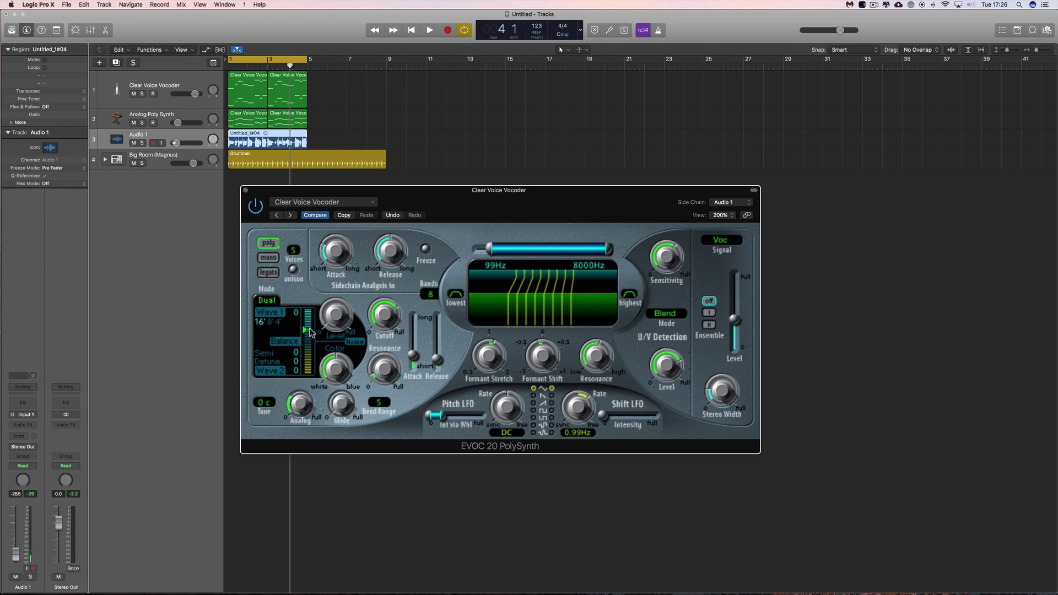
- Nudge the EVOC 20 window and loop-play the project with the Clear Voice Vocoder preset
left_click_drag(420, 197, 421, 199)
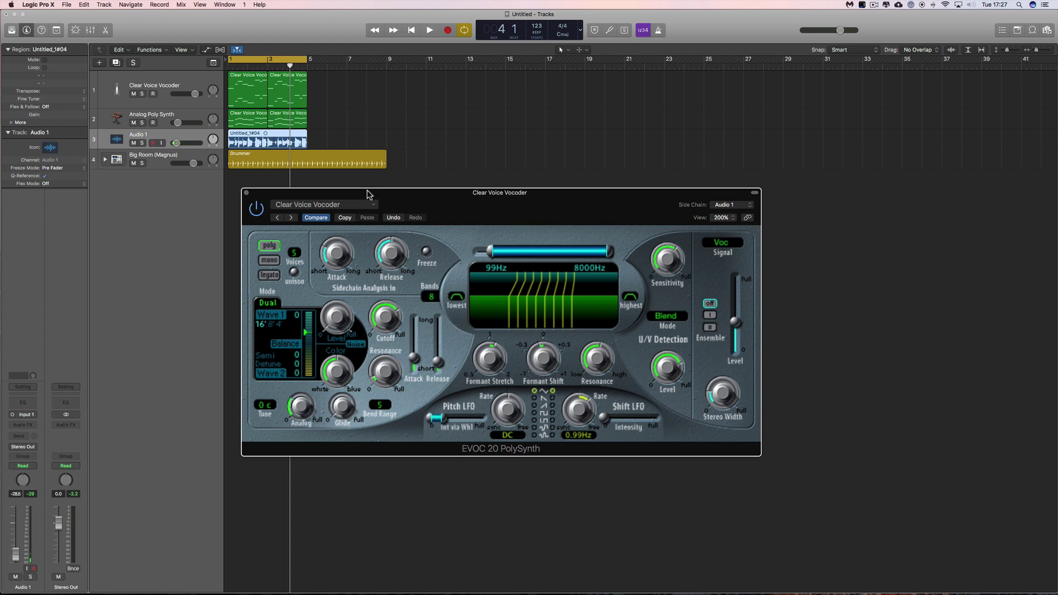
left_click_drag(367, 194, 366, 195)
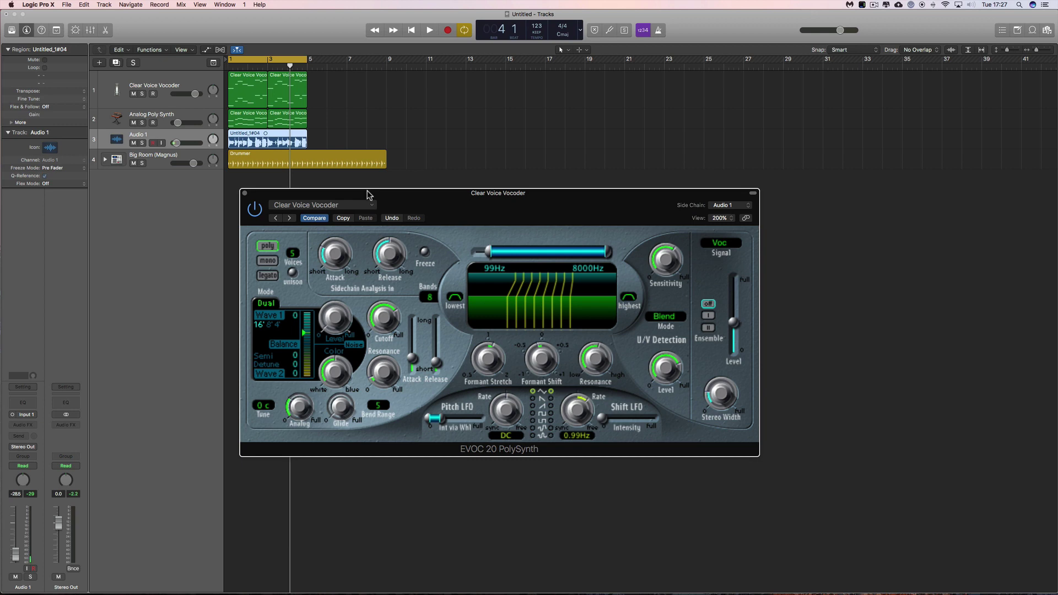
key("space")
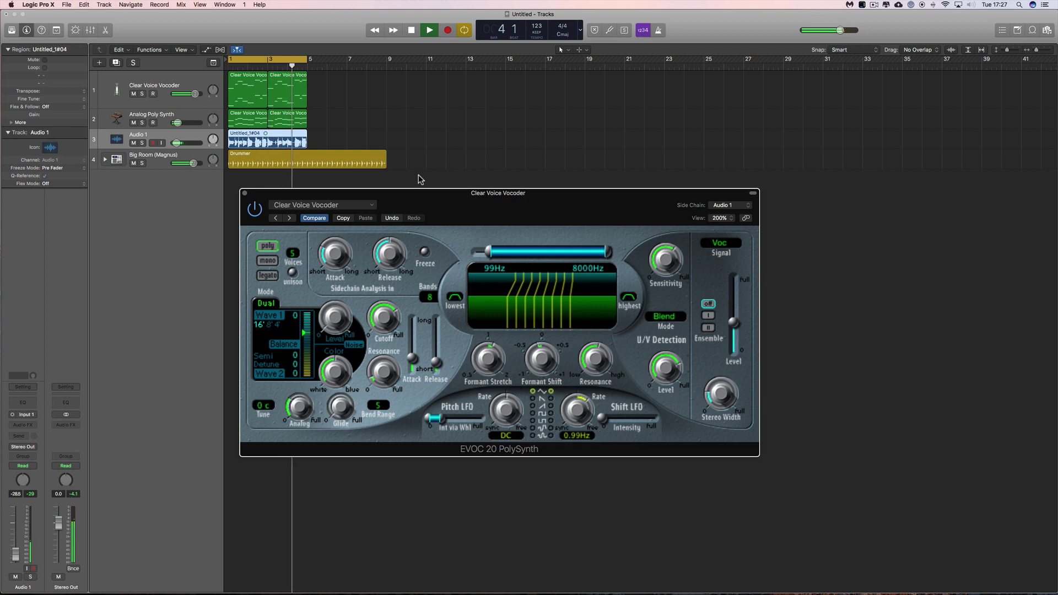
- Stop playback and select the Clear Voice Vocoder track with both its regions
key("space")
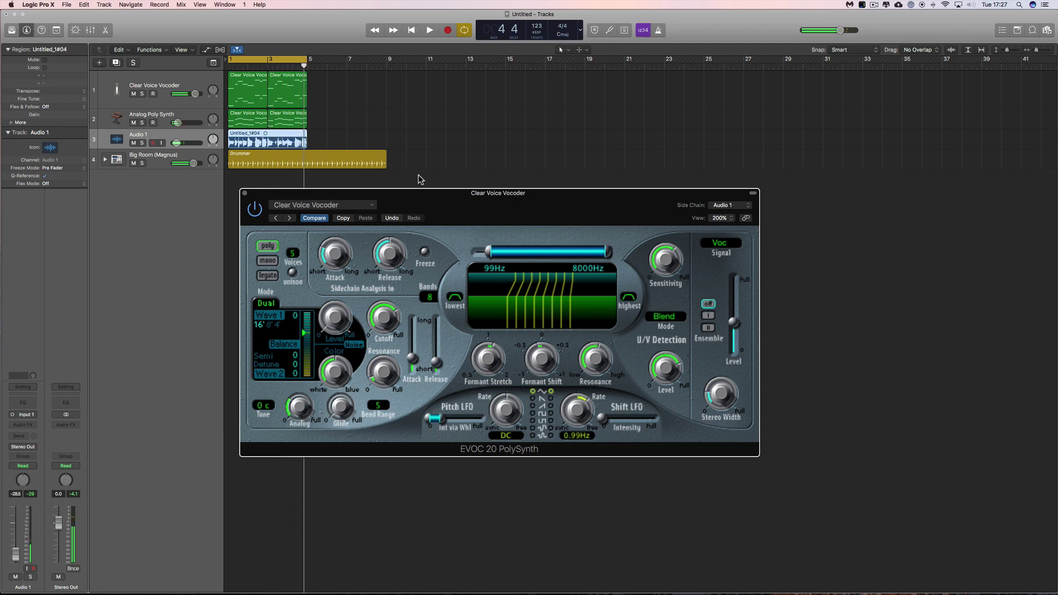
left_click_drag(410, 192, 409, 195)
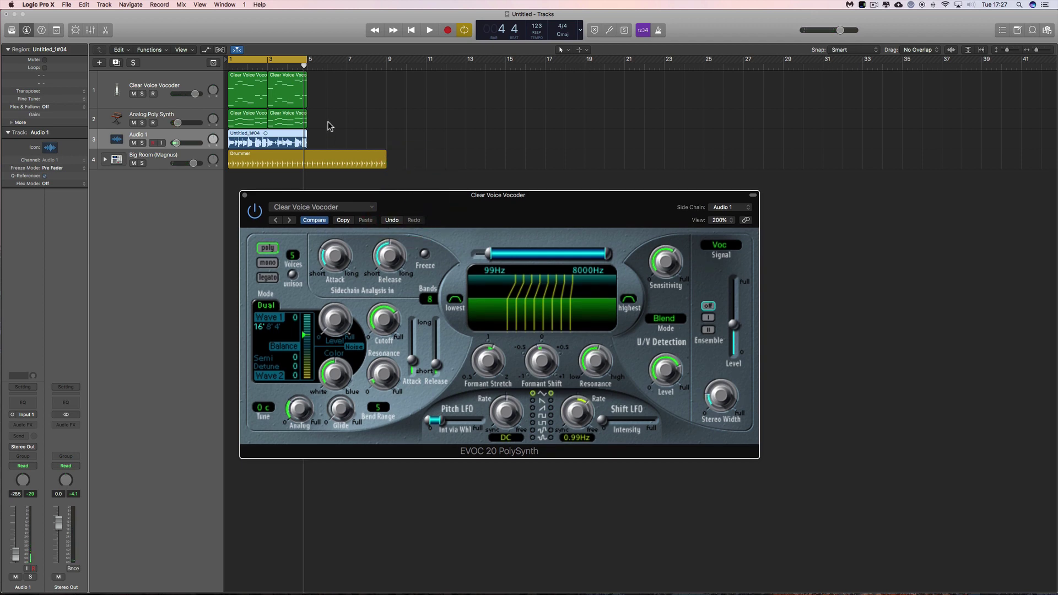
left_click(186, 86)
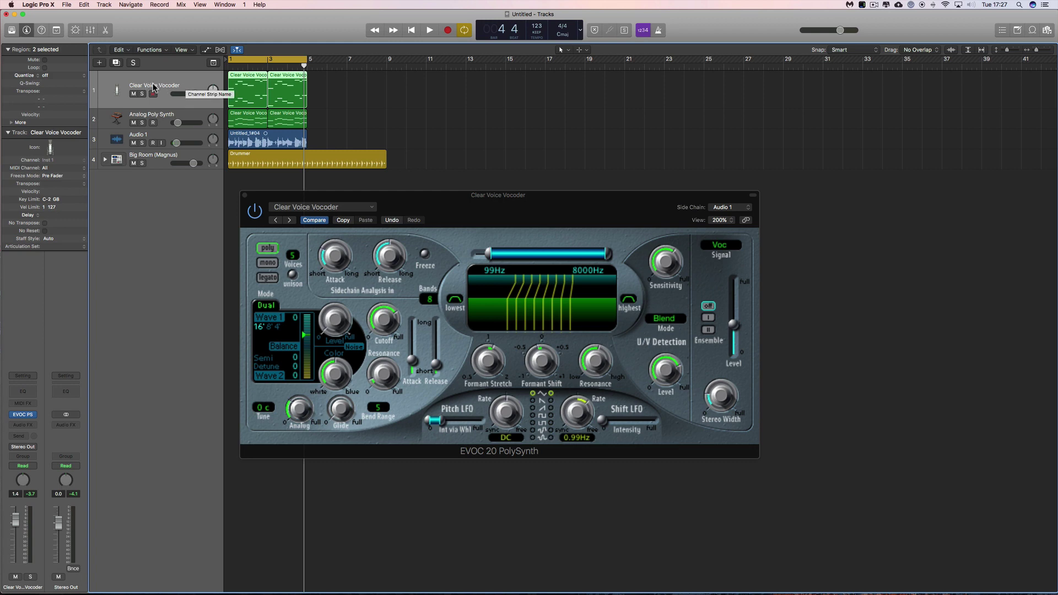
left_click(99, 62)
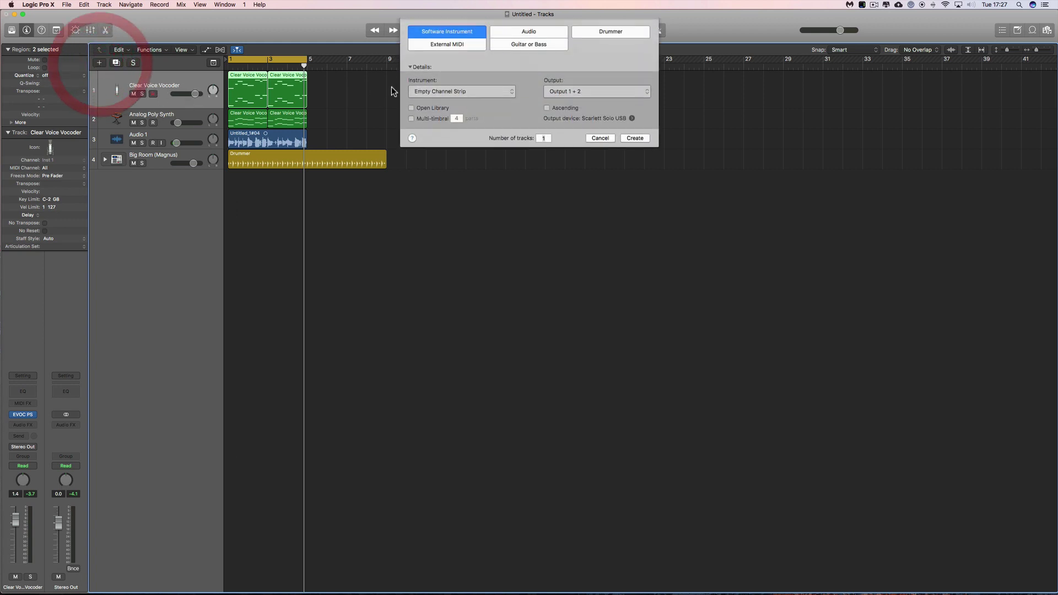
left_click(600, 145)
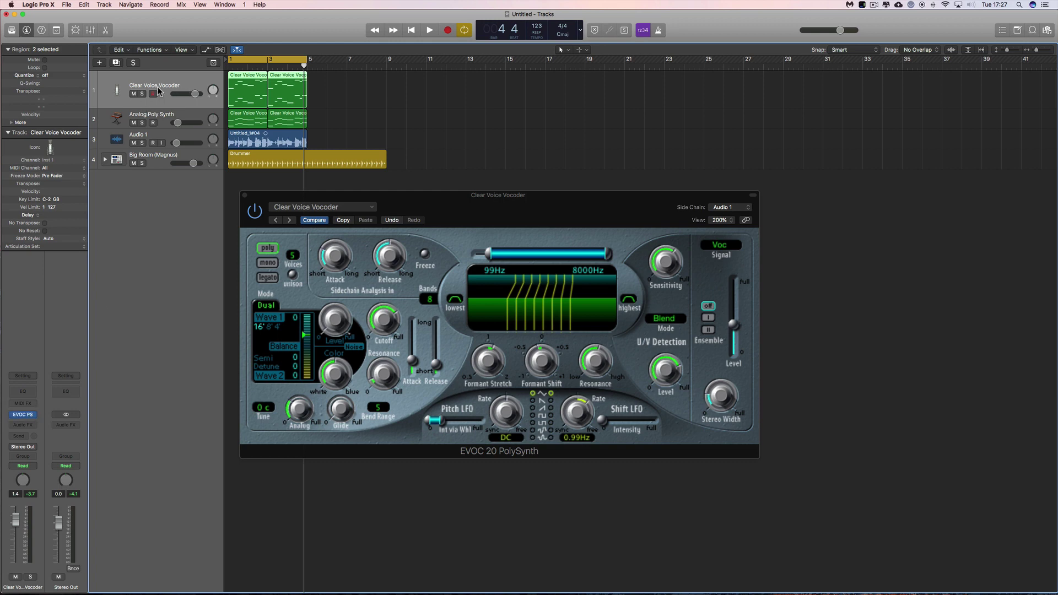
mouse_move(31, 416)
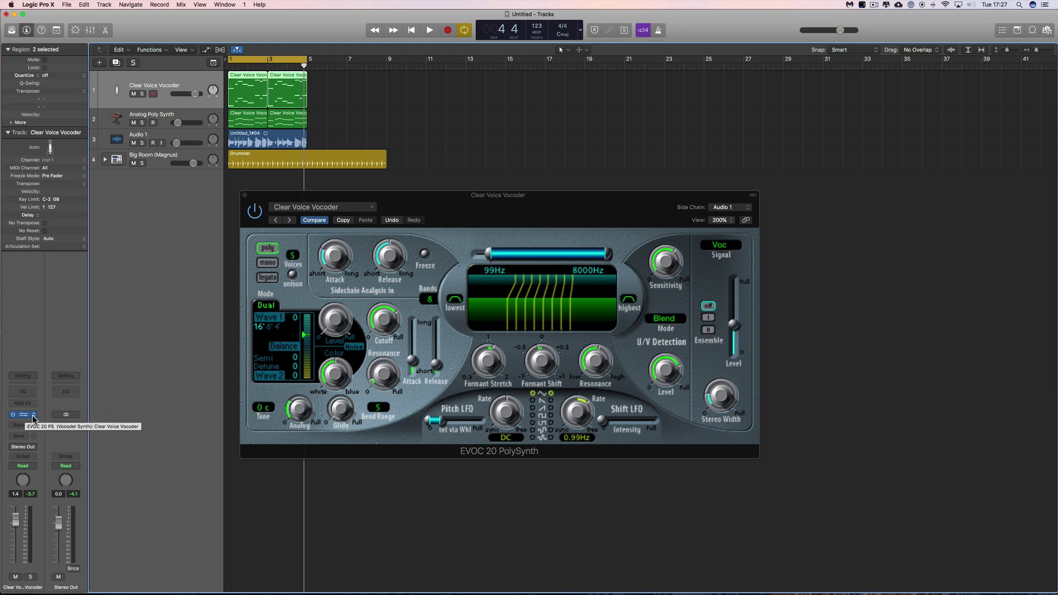
left_click(34, 417)
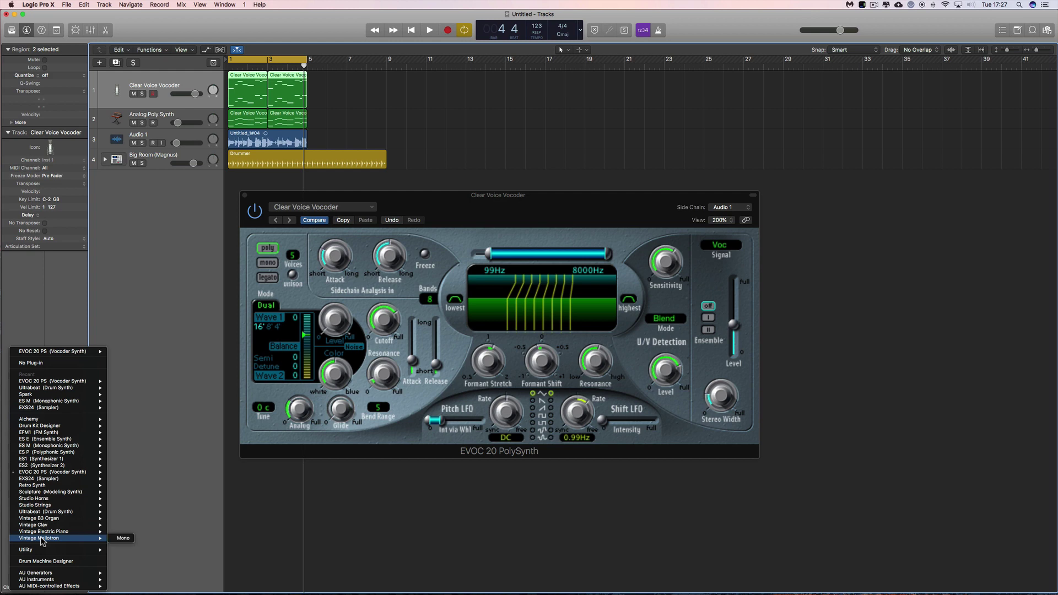
mouse_move(36, 475)
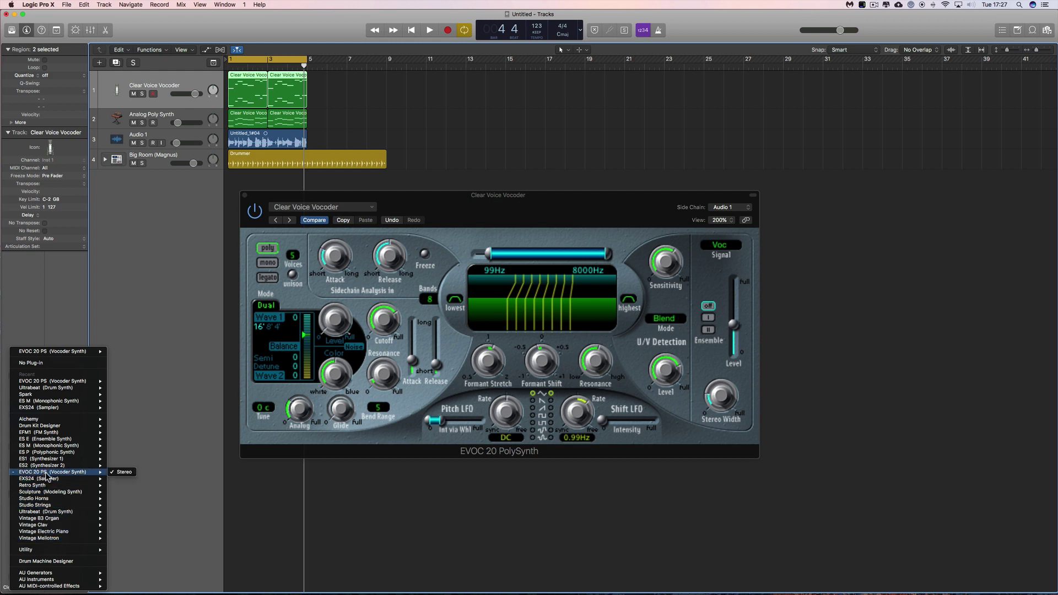
left_click(158, 441)
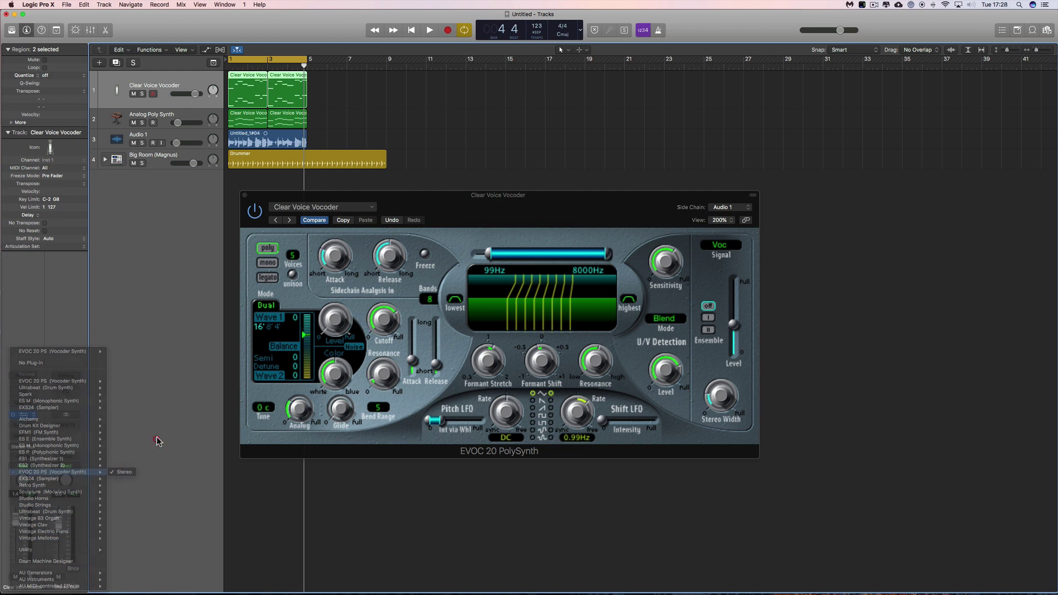
left_click(167, 88)
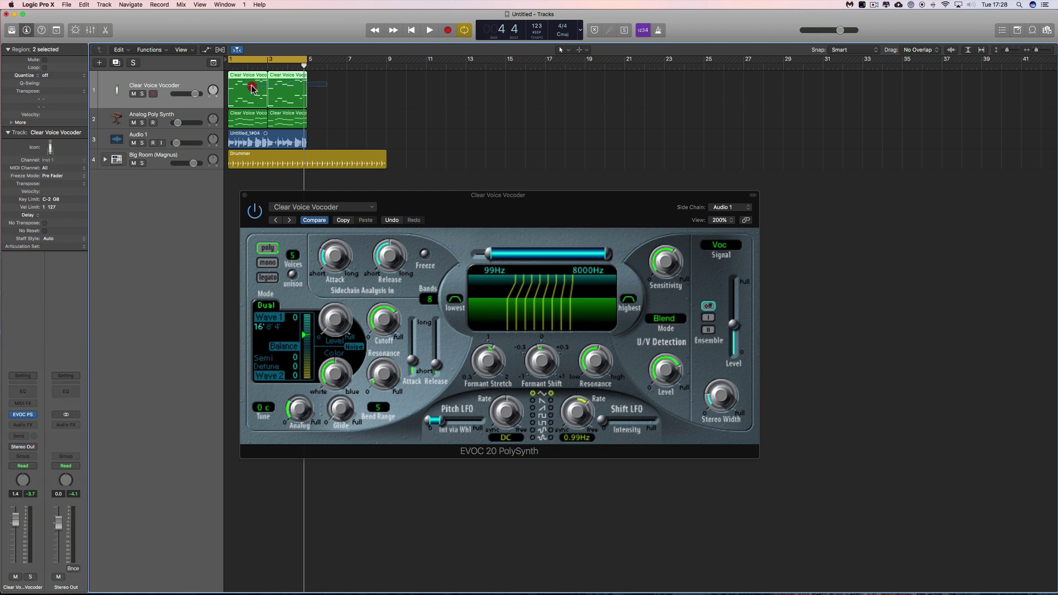
- Shift the Clear Voice Vocoder regions to bar 7 and select the Analog Poly Synth track
left_click_drag(253, 87, 379, 79)
left_click(168, 113)
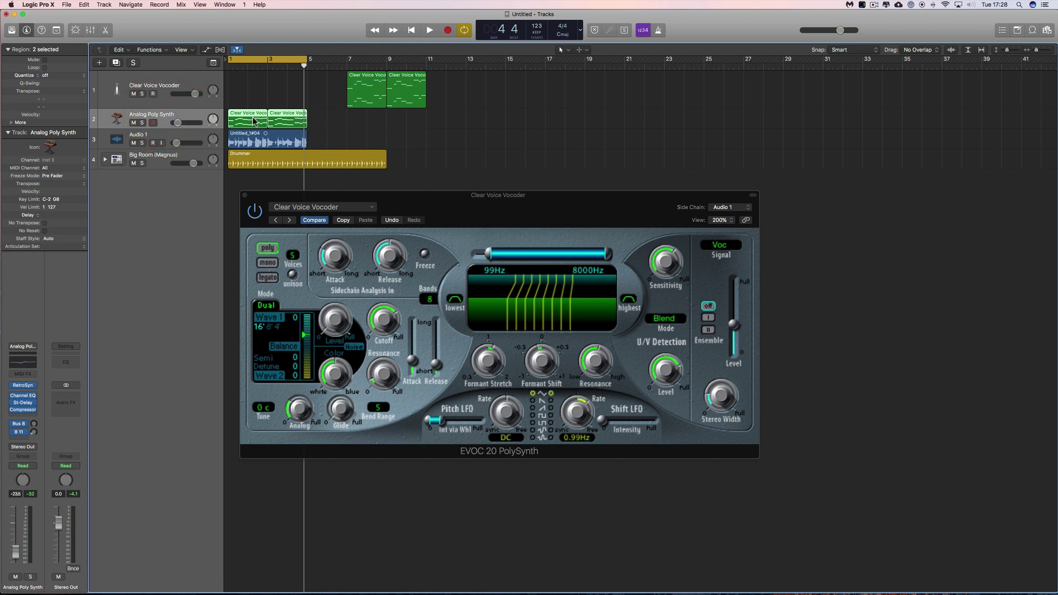
left_click_drag(285, 192, 483, 60)
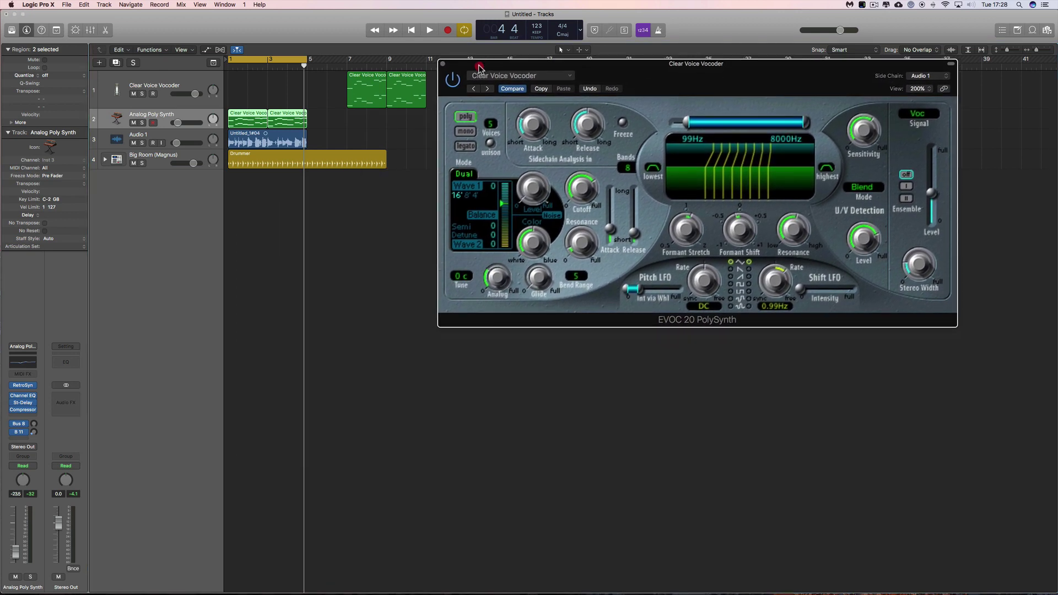
- Open the Analog Poly Synth notes, mute Audio 1 and Drummer, raise the synth slightly, and audition it
double_click(243, 115)
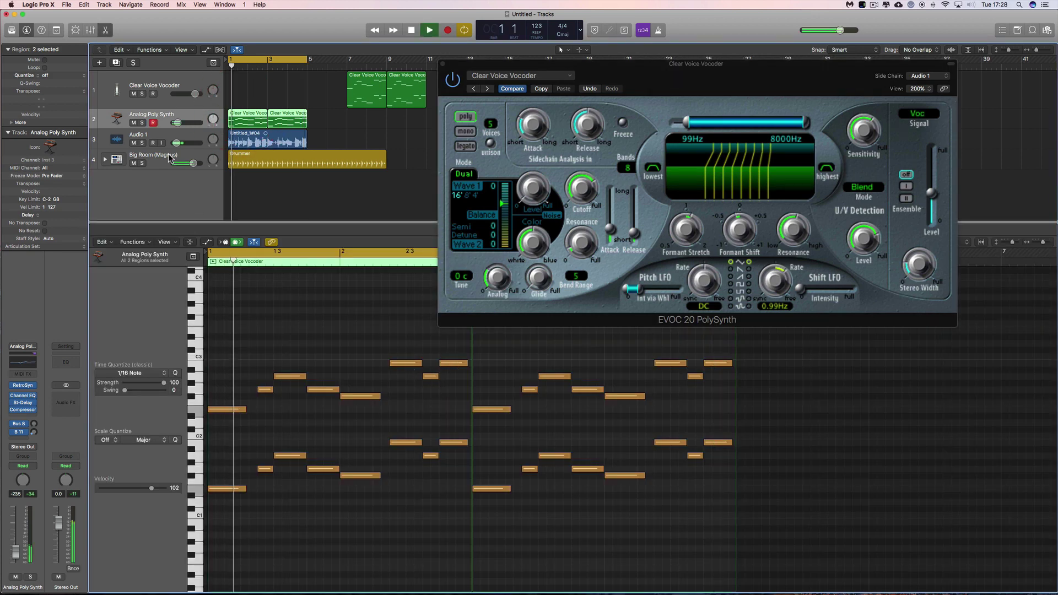
left_click(133, 142)
left_click(133, 163)
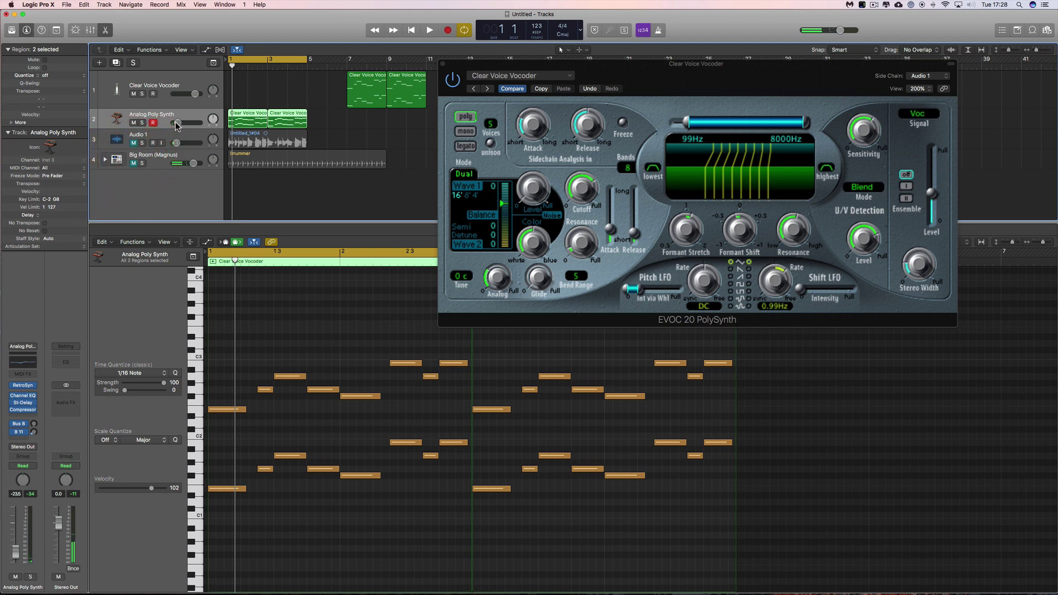
left_click_drag(185, 122, 189, 123)
key("space")
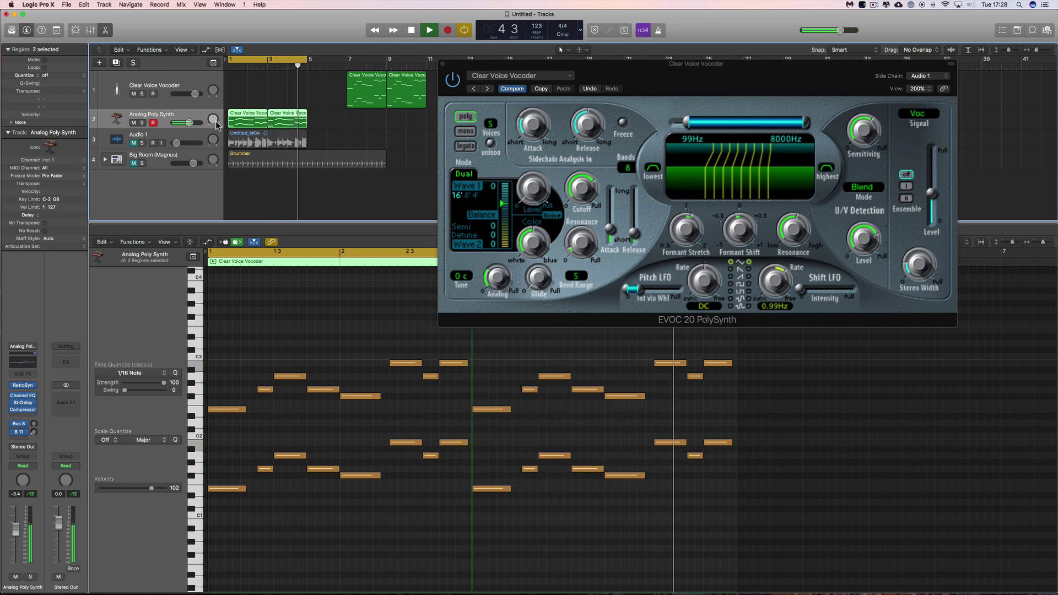
key("space")
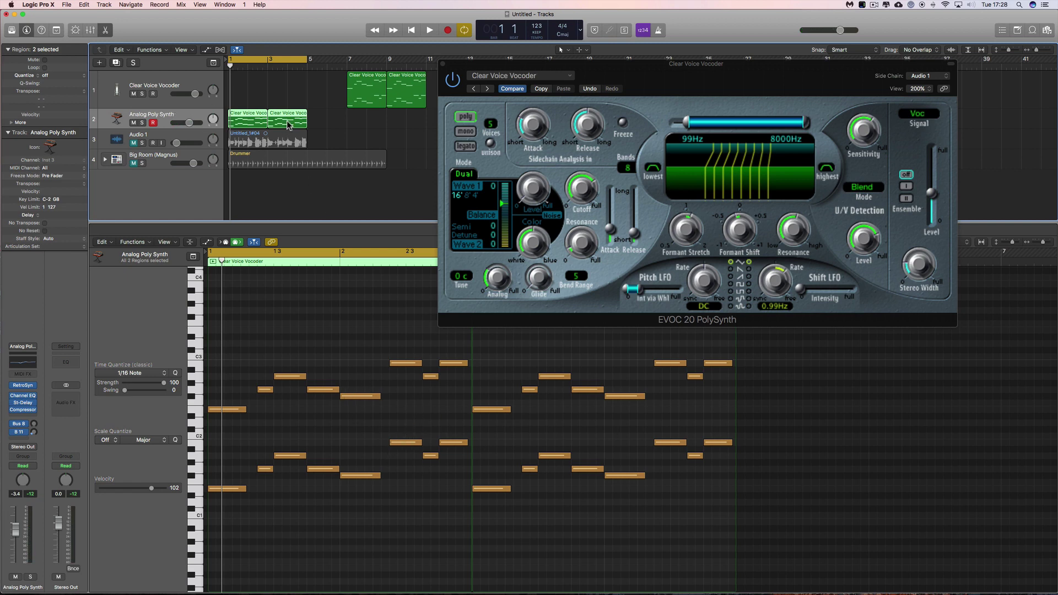
- Return the Clear Voice Vocoder regions to bar 1 and mute the Analog Poly Synth track
left_click(368, 80)
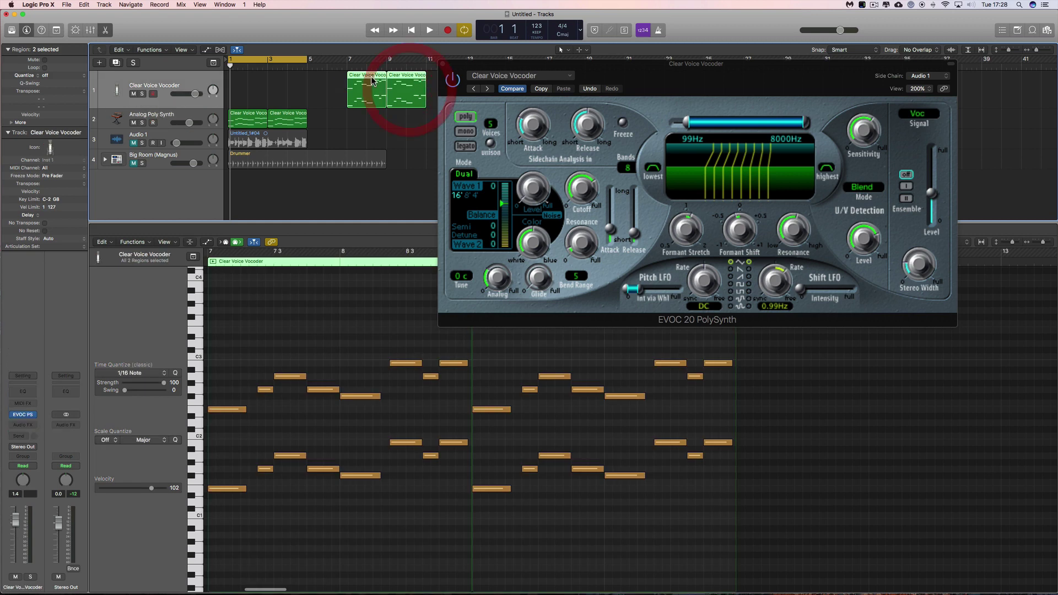
left_click_drag(369, 79, 252, 80)
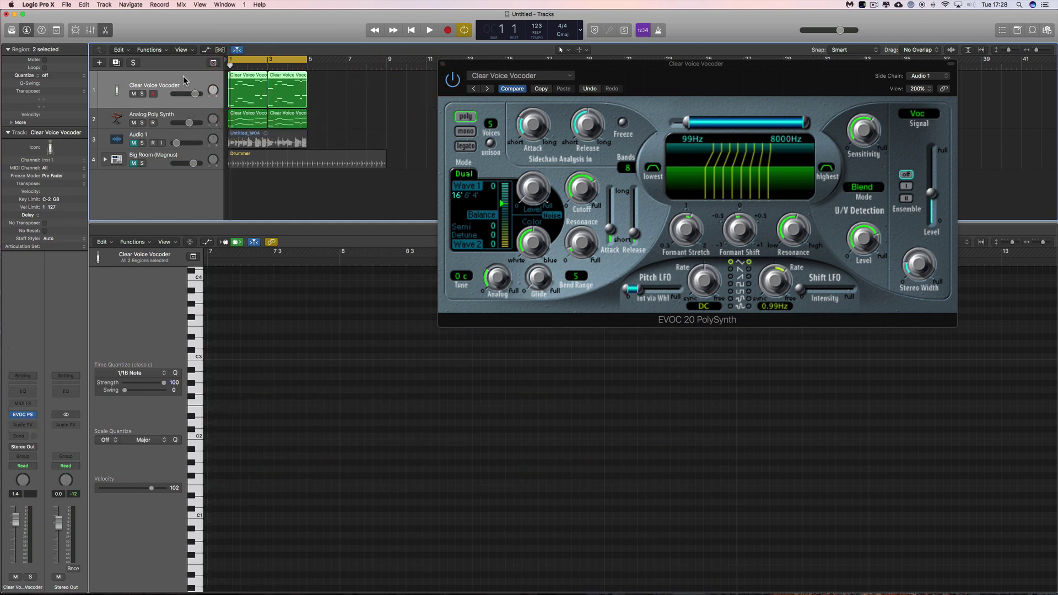
left_click(135, 121)
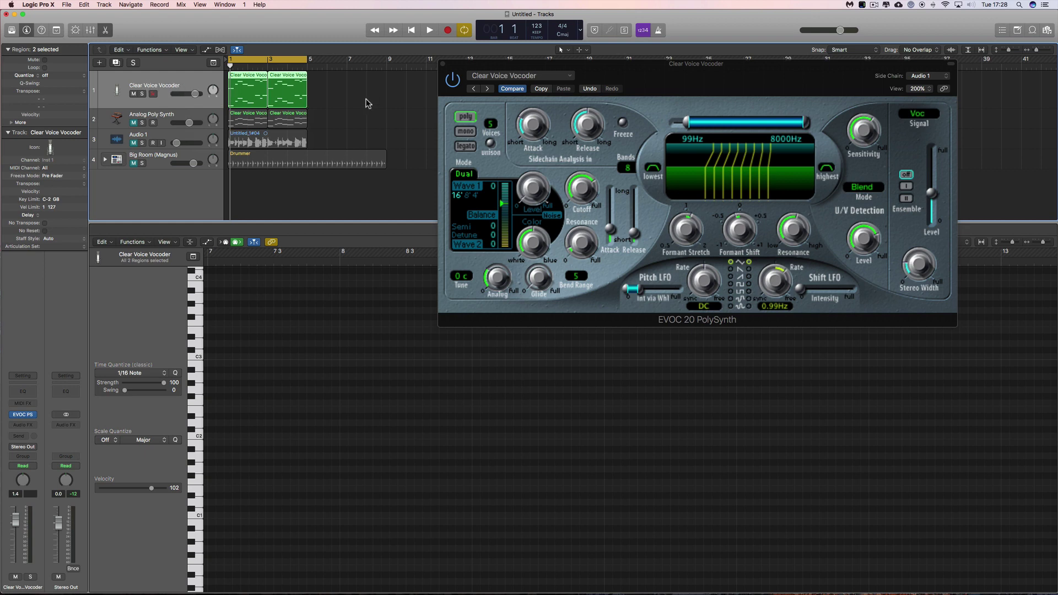
left_click_drag(463, 69, 385, 123)
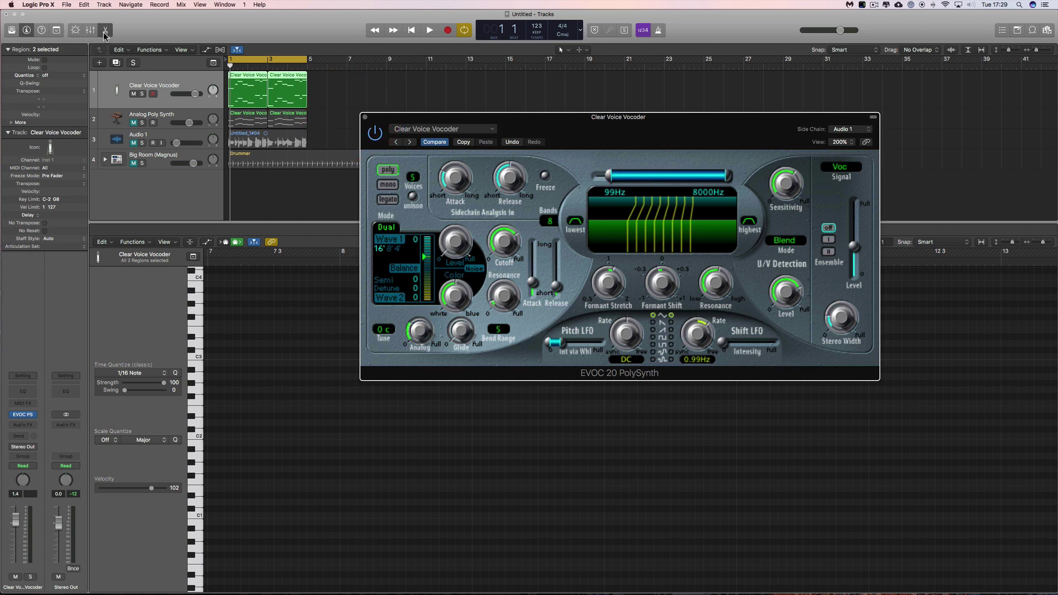
- Enable input monitoring on Audio 1 at about -4.7 dB and mute the Clear Voice Vocoder track
left_click(164, 138)
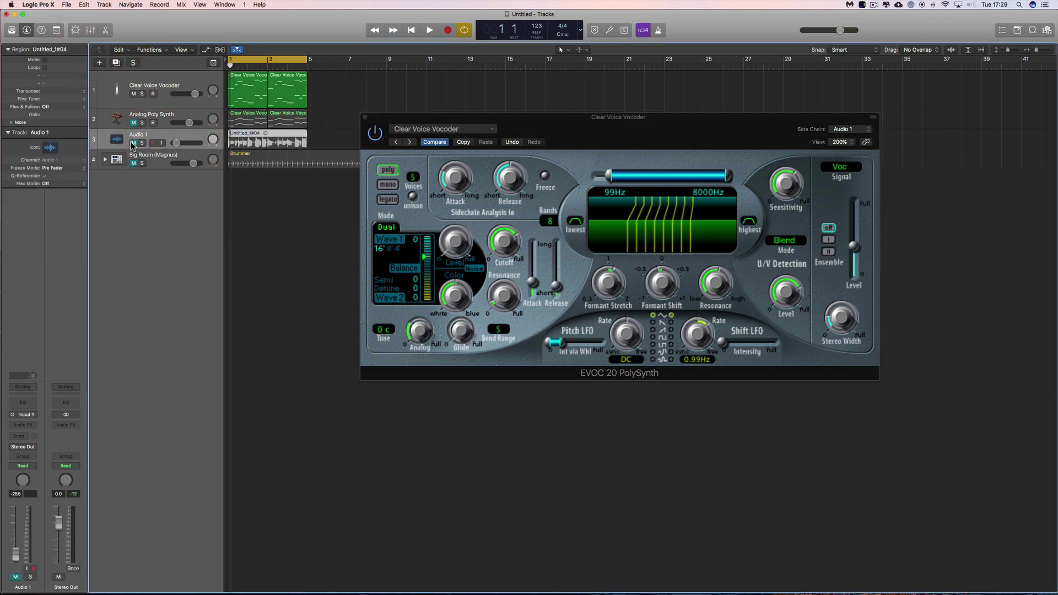
left_click(161, 143)
left_click_drag(176, 142, 187, 143)
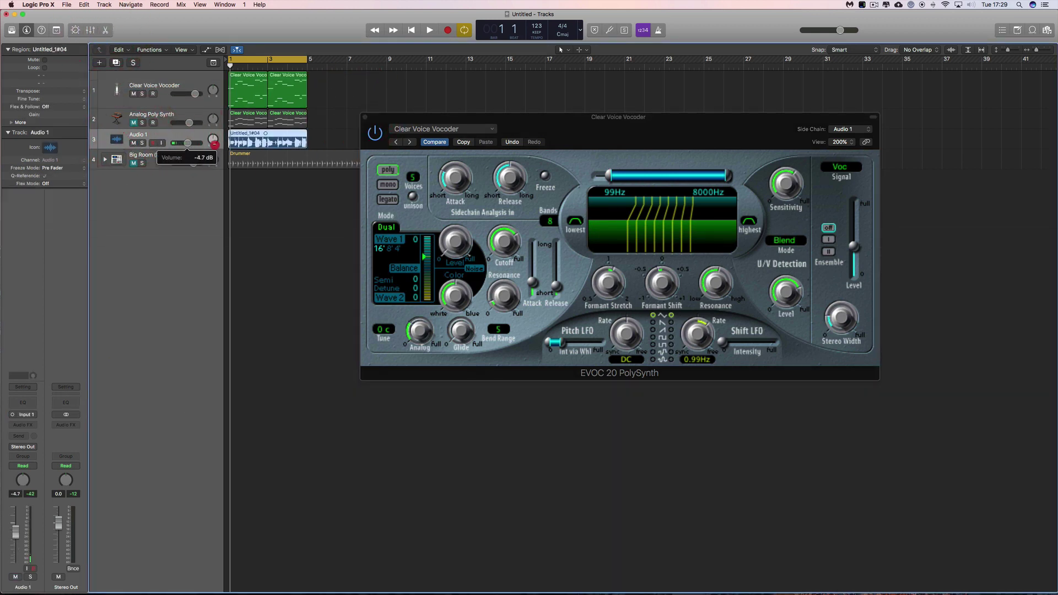
left_click(133, 93)
- Play the project while lowering Audio 1 to -6.8 dB, then stop
key("space")
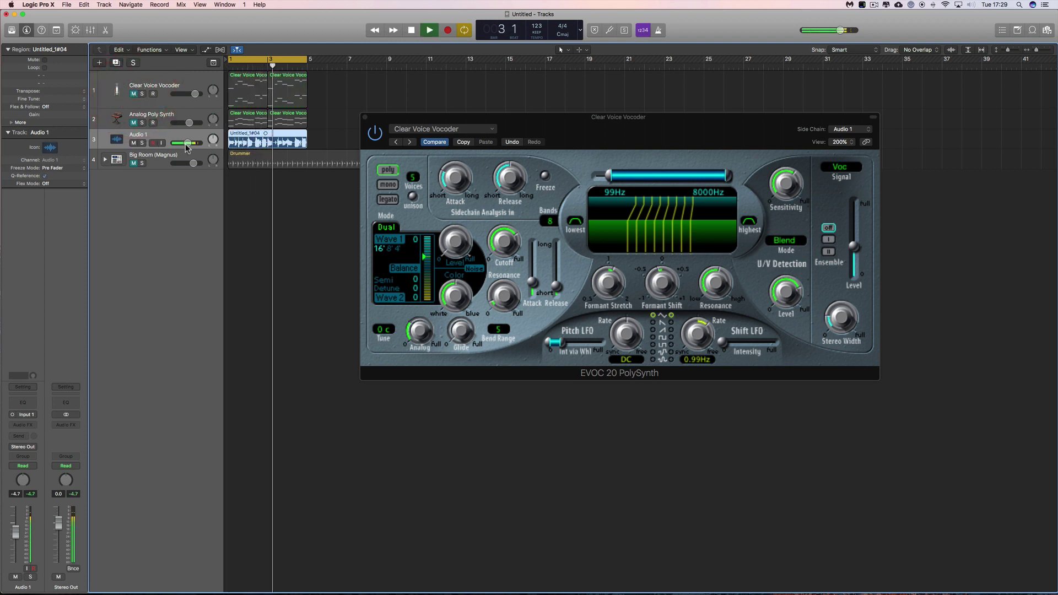
mouse_move(187, 144)
left_mouse_down()
mouse_move(170, 142)
mouse_move(180, 148)
left_mouse_up()
key("space")
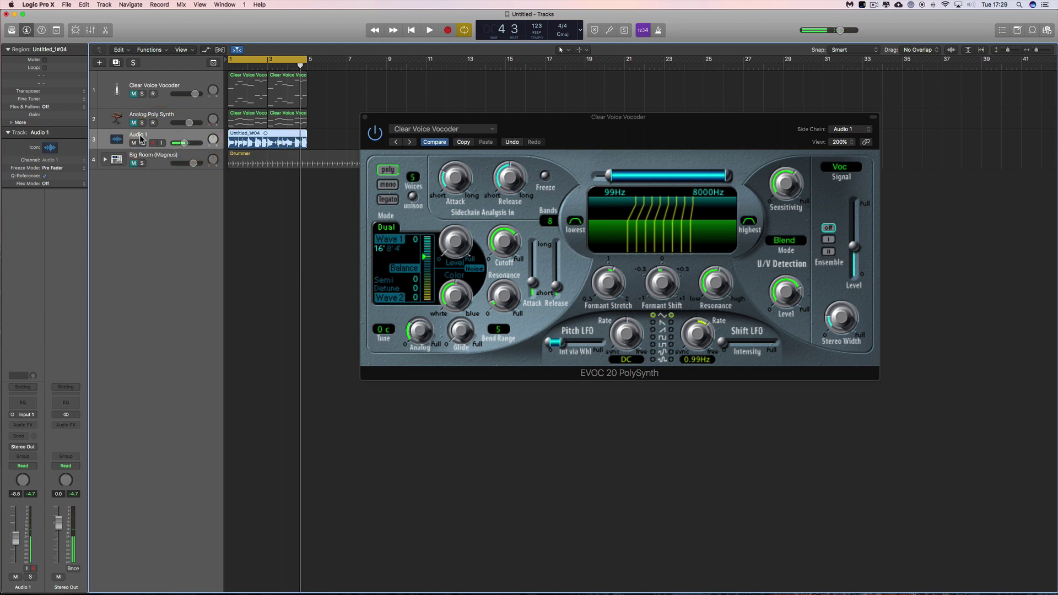
left_click_drag(393, 118, 270, 162)
- Confirm the vocoder side chain stays on Audio 1 and move the EVOC 20 window lower
left_click(718, 175)
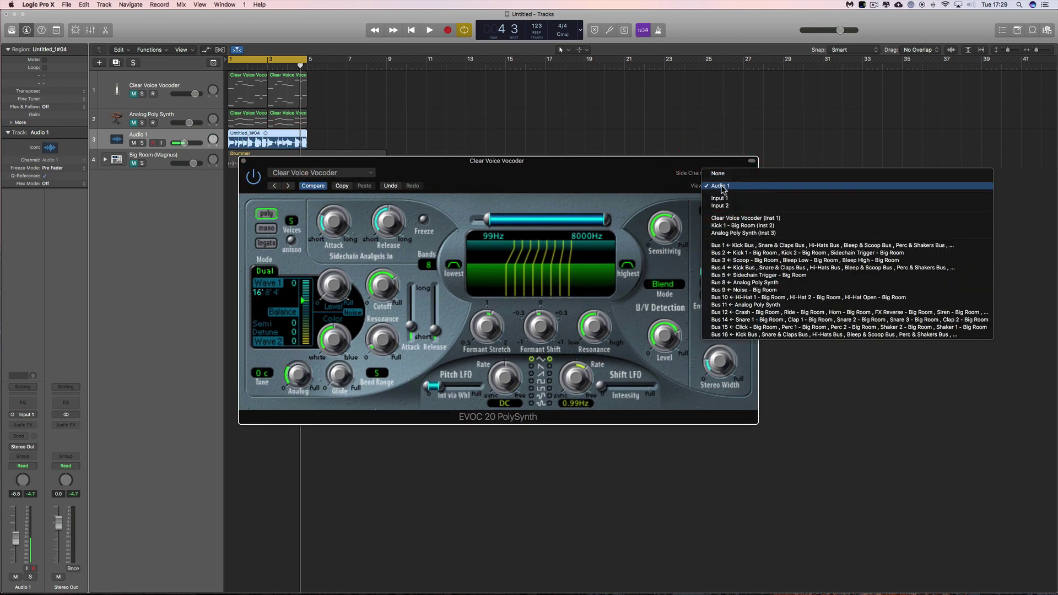
left_click(669, 165)
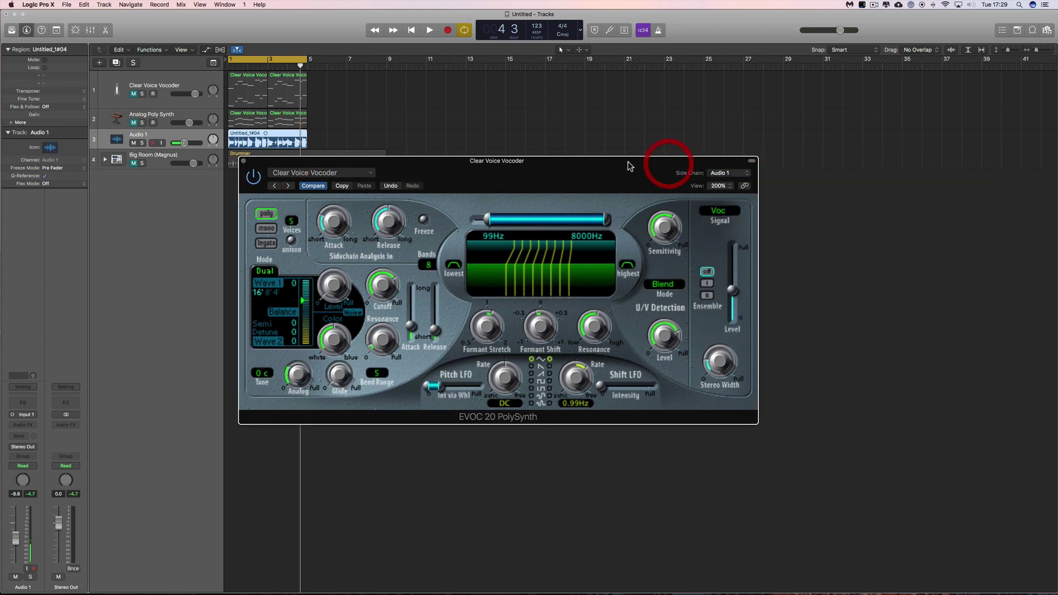
left_click_drag(669, 165, 693, 172)
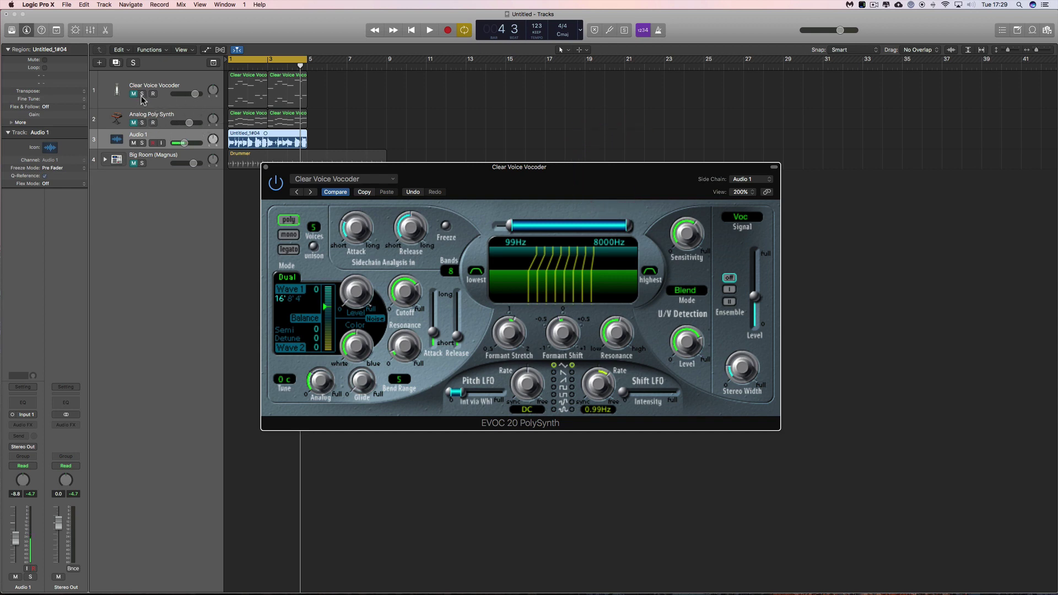
left_click(165, 101)
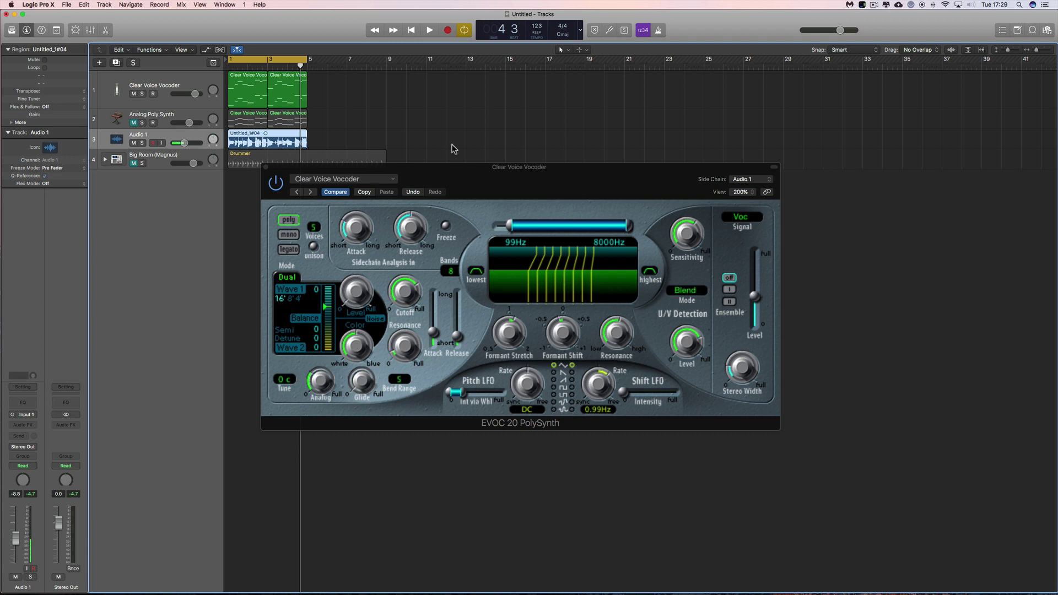
- Mute Audio 1, unmute the Big Room drummer, and audition the mix
left_click_drag(607, 168, 593, 184)
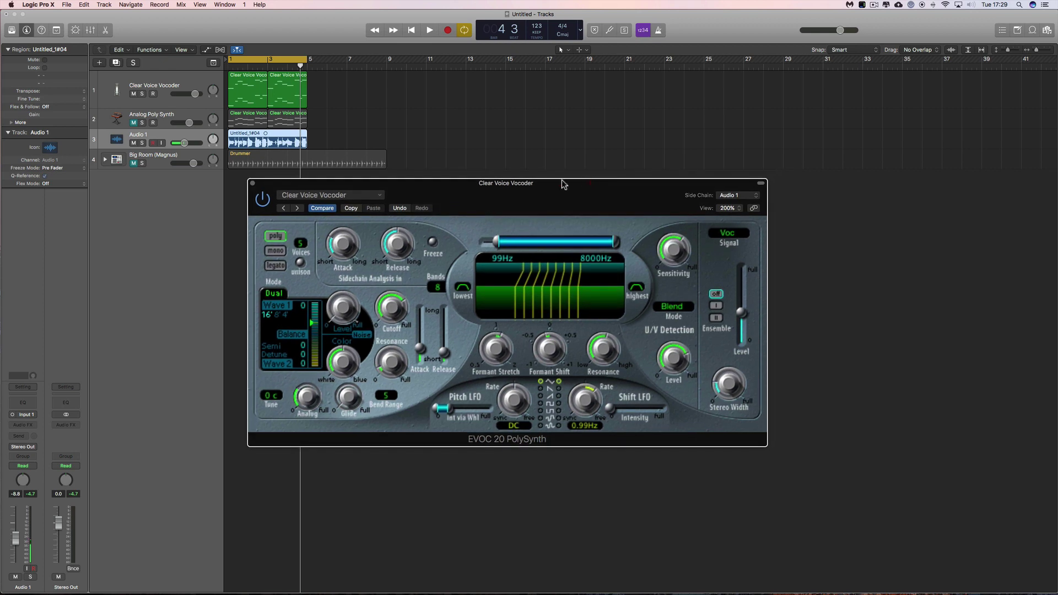
left_click(134, 144)
left_click(134, 163)
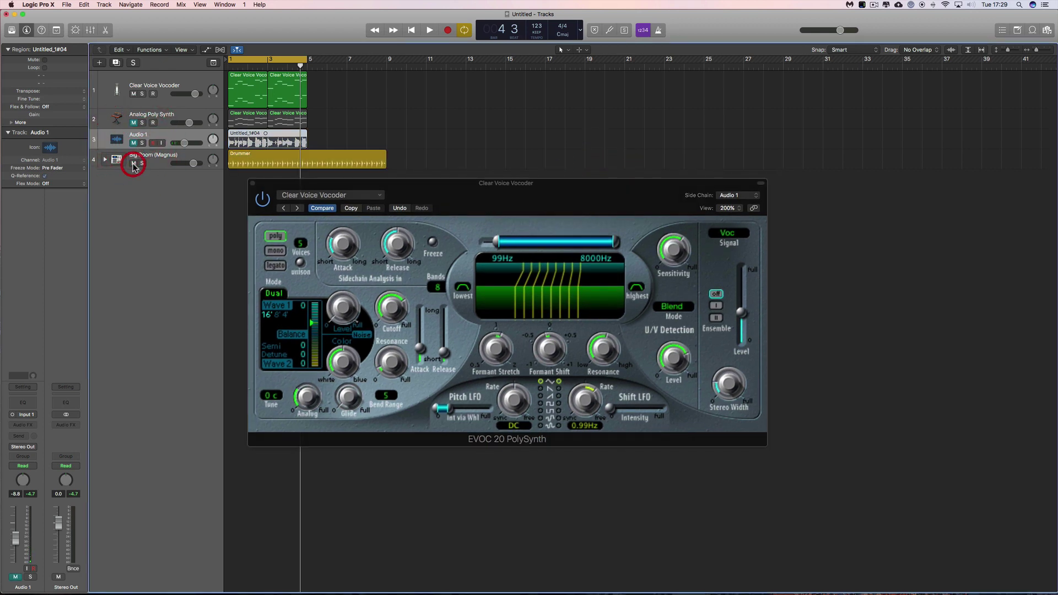
key("space")
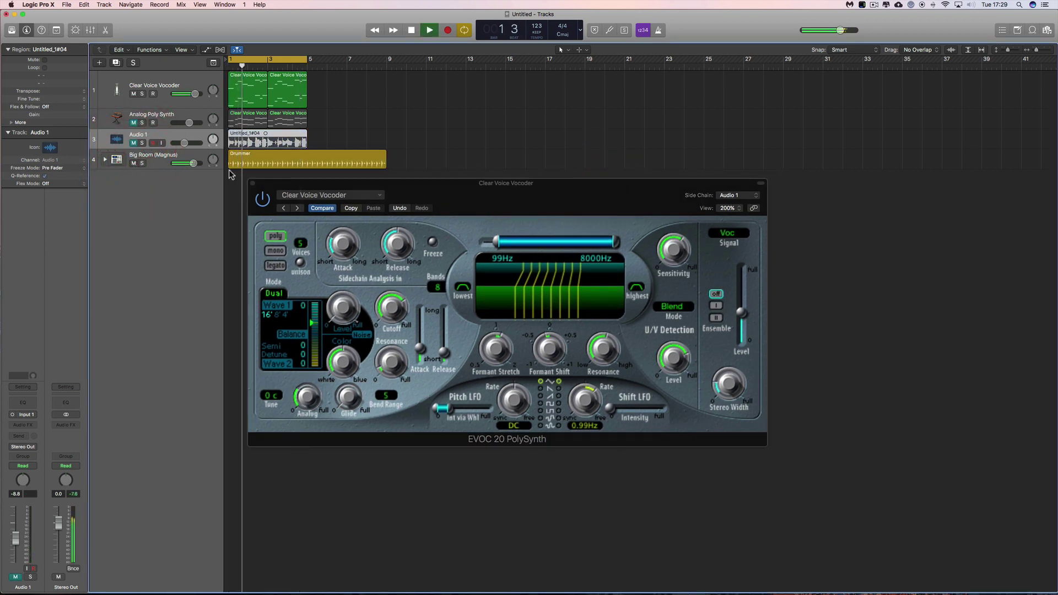
left_click_drag(267, 184, 262, 187)
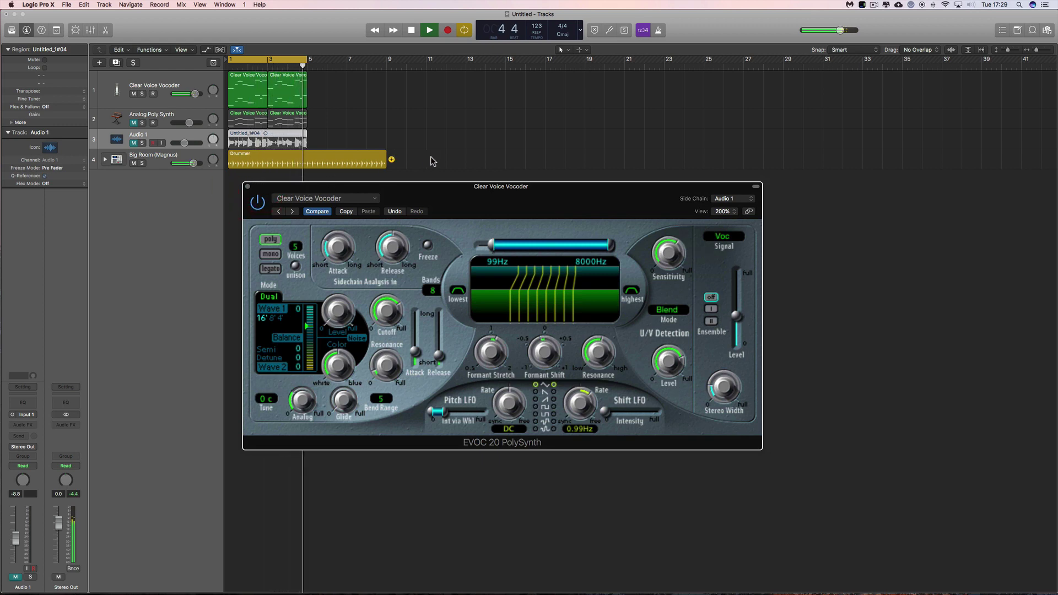
key("space")
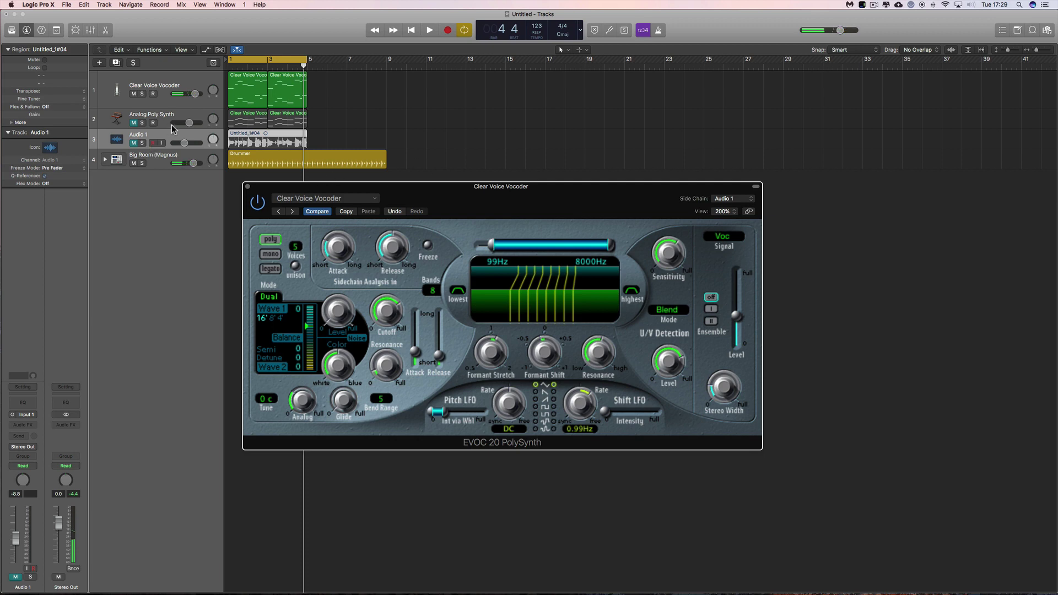
- Unmute the Analog Poly Synth at -25 dB and Audio 1 while replaying the mix
left_click(133, 122)
mouse_move(189, 122)
left_mouse_down()
mouse_move(138, 131)
mouse_move(195, 123)
mouse_move(160, 143)
mouse_move(176, 146)
left_mouse_up()
key("space")
key("space")
left_click(133, 142)
key("space")
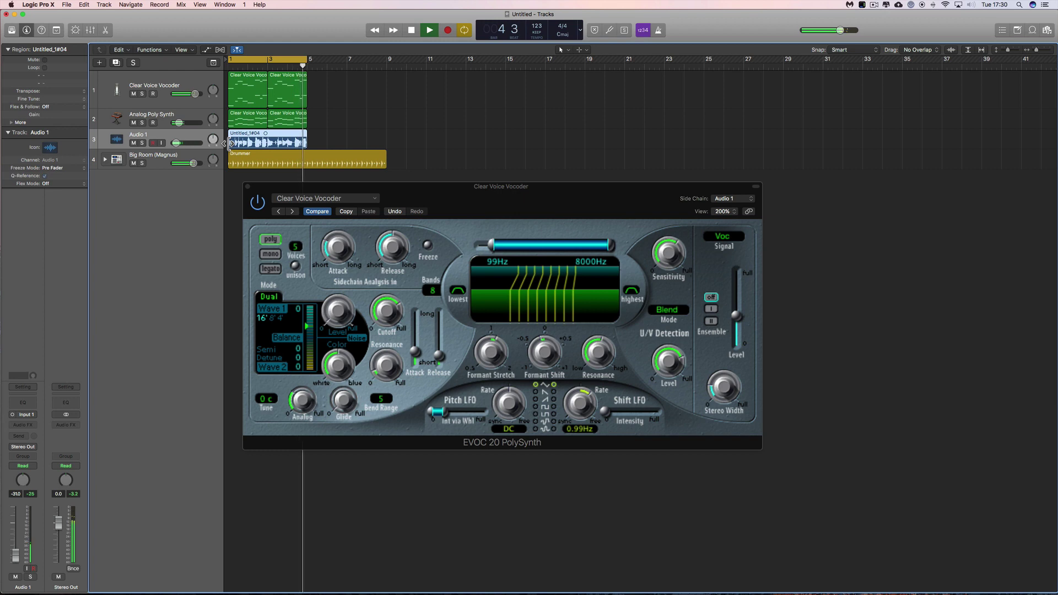
key("space")
- Play the first seconds of the Let's Groove video in Chrome, then return to Logic's vocoder
key("super+Tab")
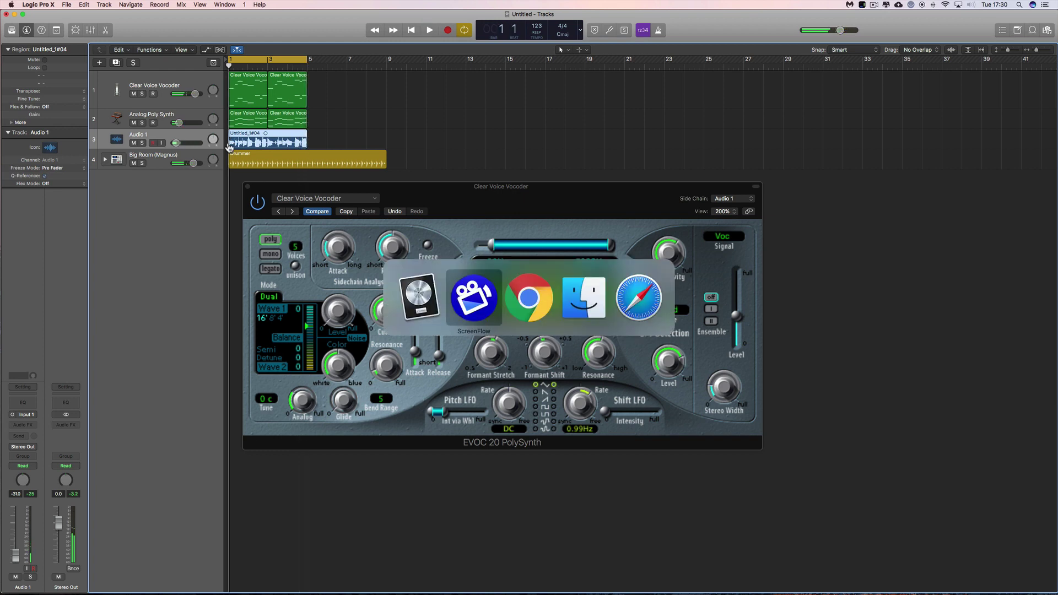
key("super+Tab")
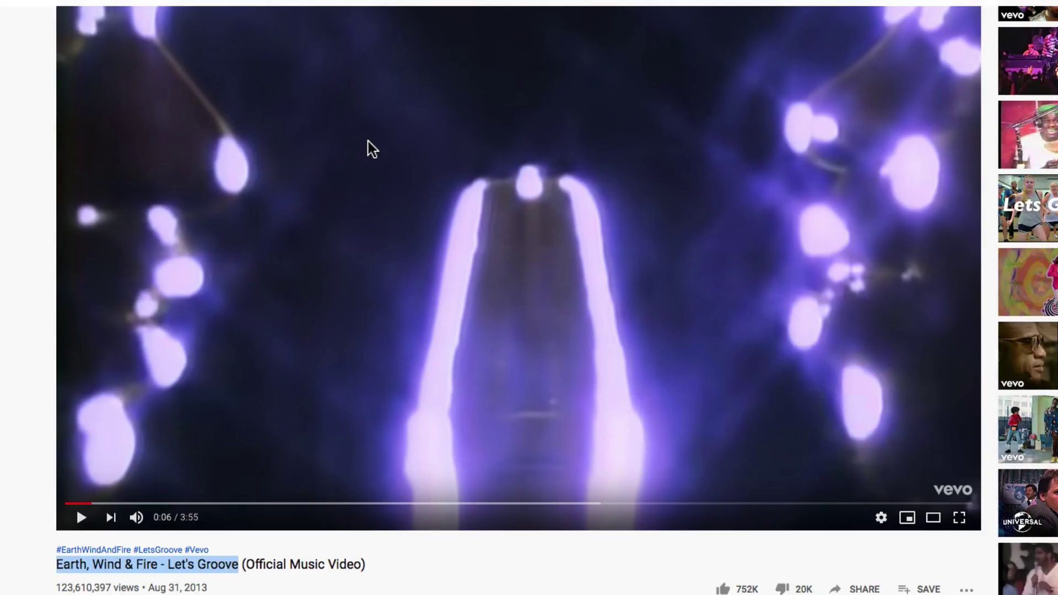
left_click(65, 503)
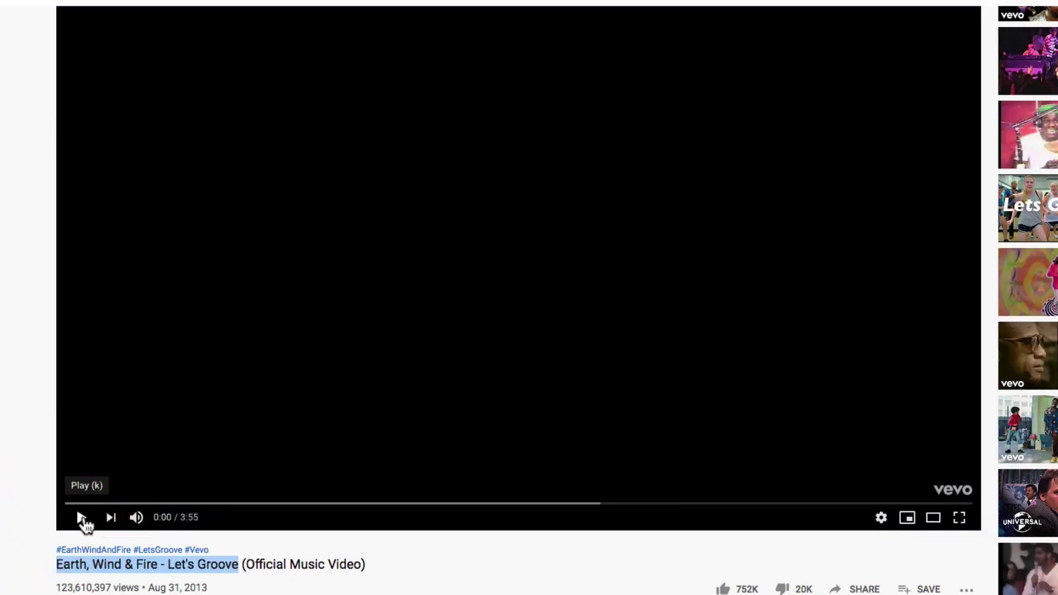
left_click(82, 518)
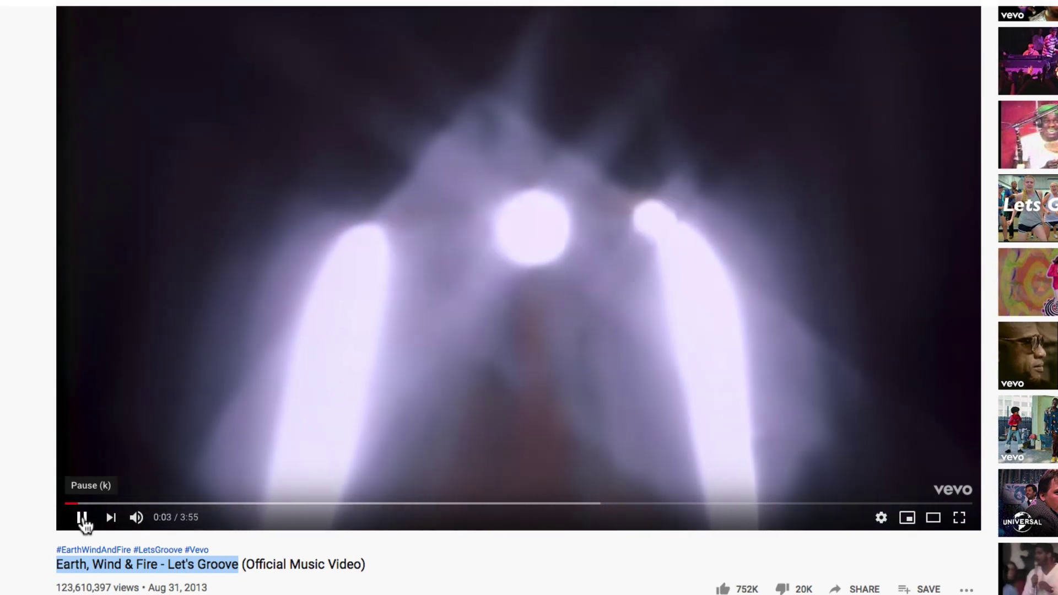
left_click(82, 518)
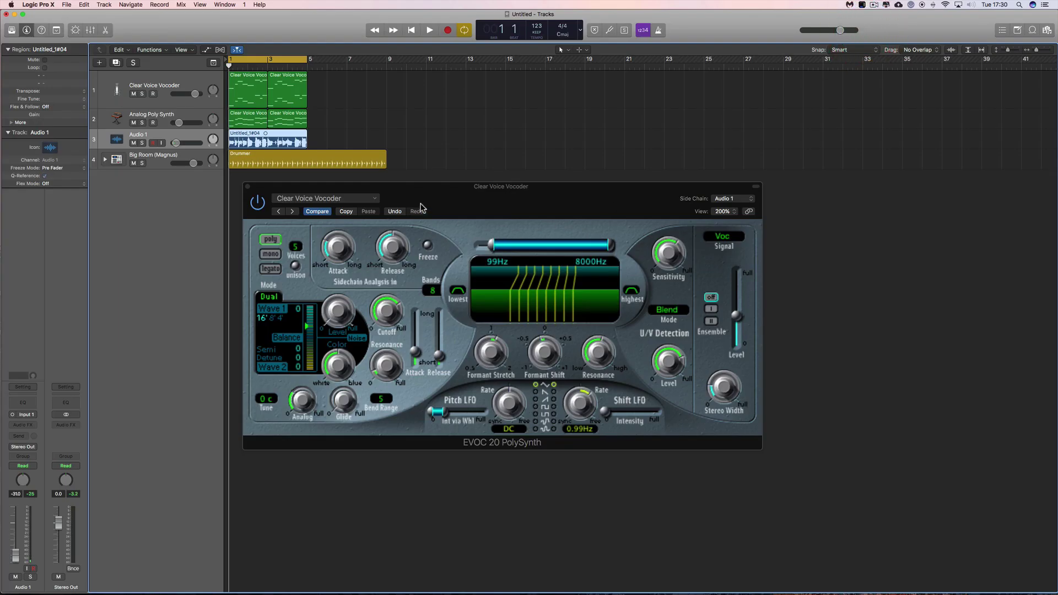
left_click(419, 196)
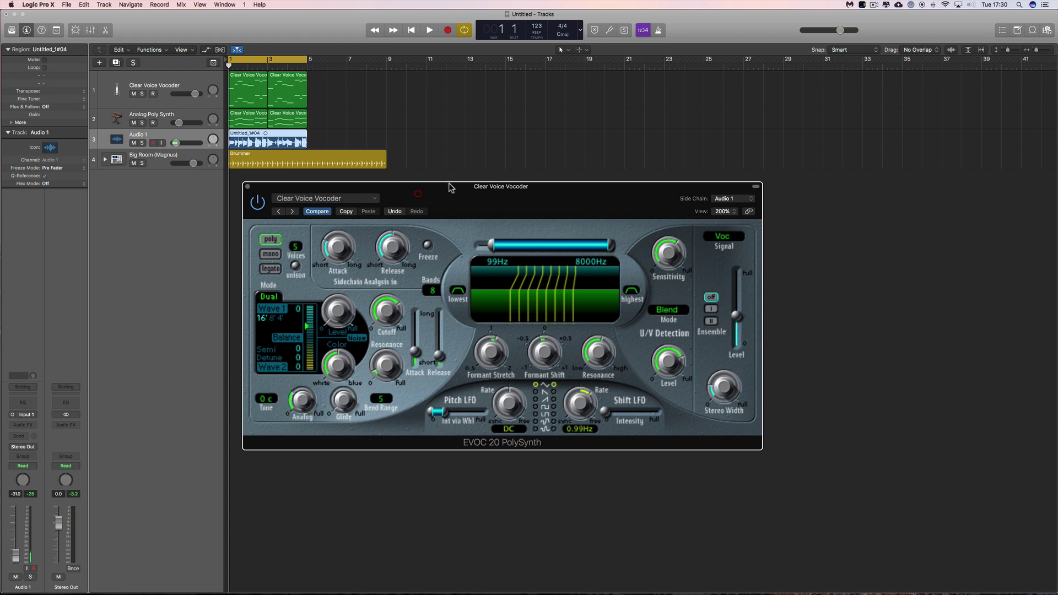
left_click(323, 200)
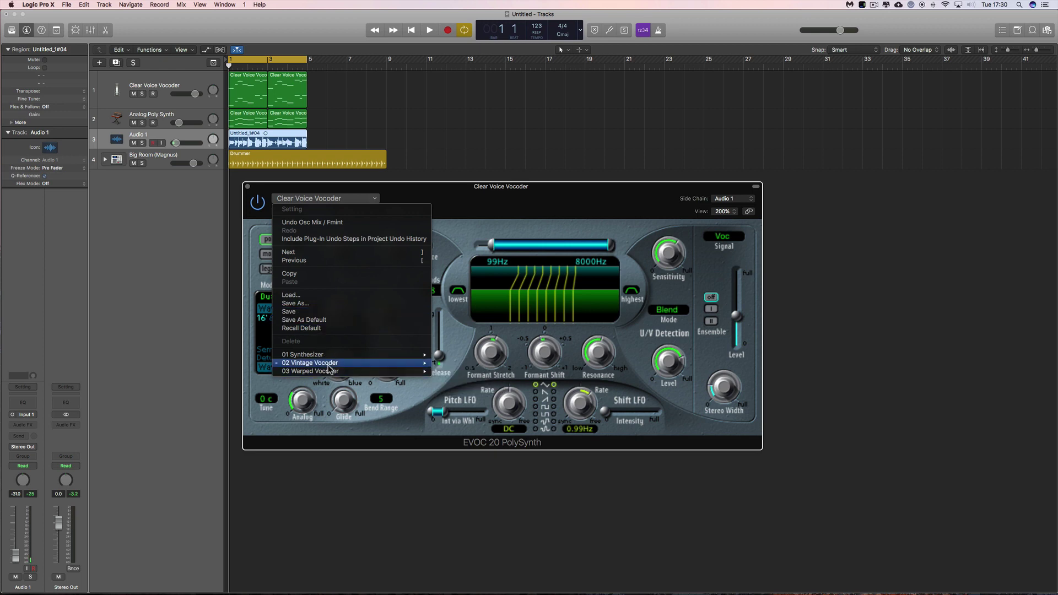
mouse_move(331, 363)
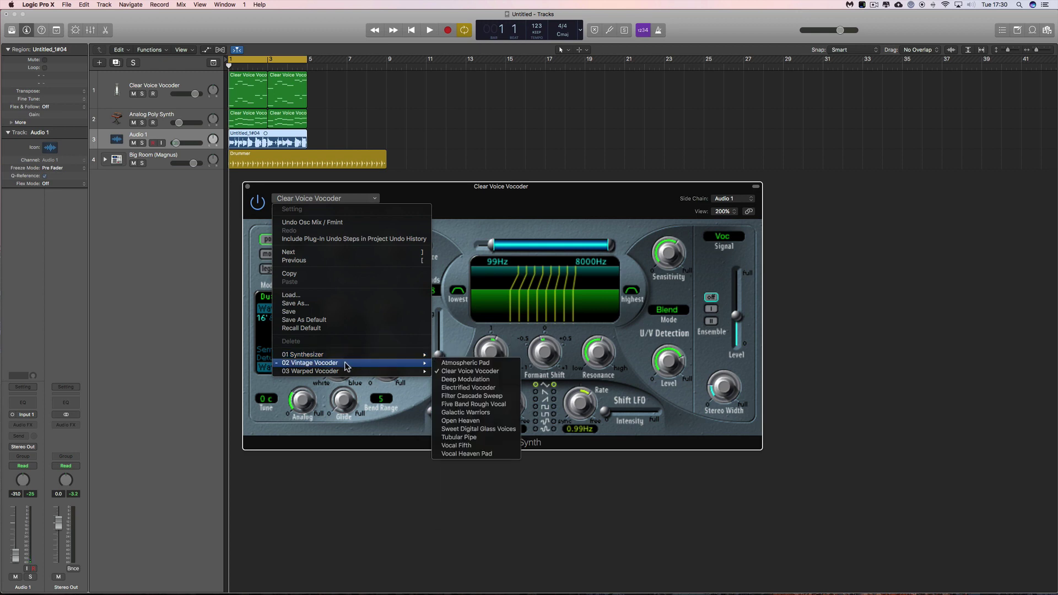
left_click(493, 193)
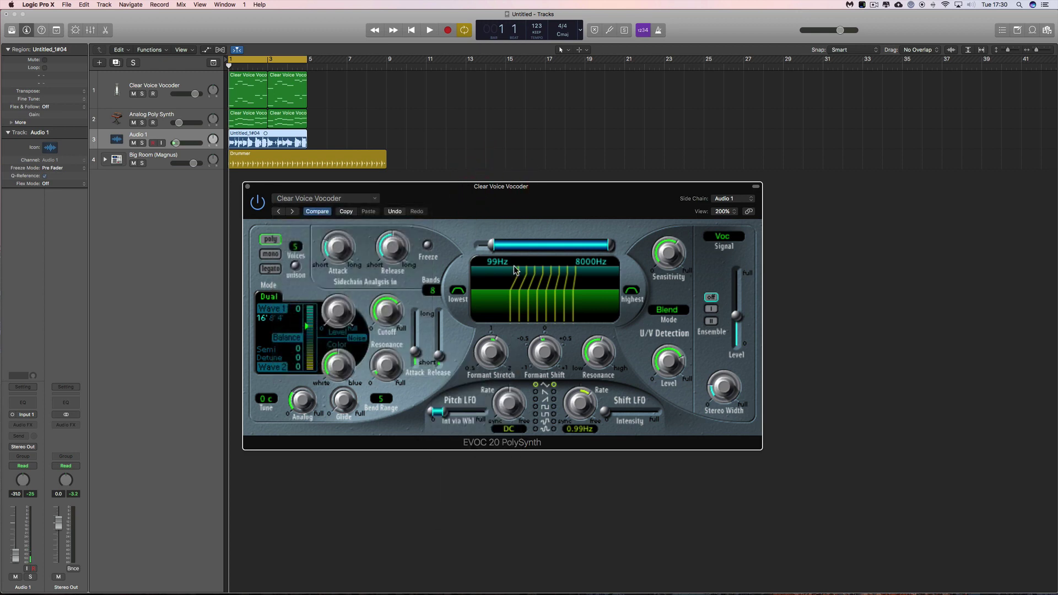
- Toggle the oscillators to FM and back to Dual, then move Balance toward Wave 2
left_click_drag(414, 188, 415, 188)
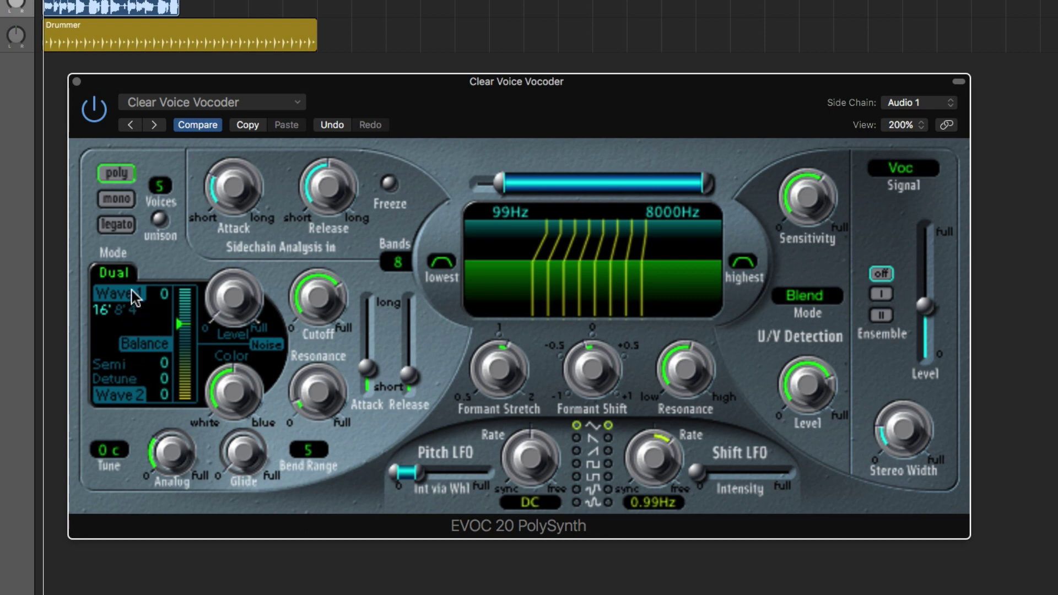
left_click(123, 272)
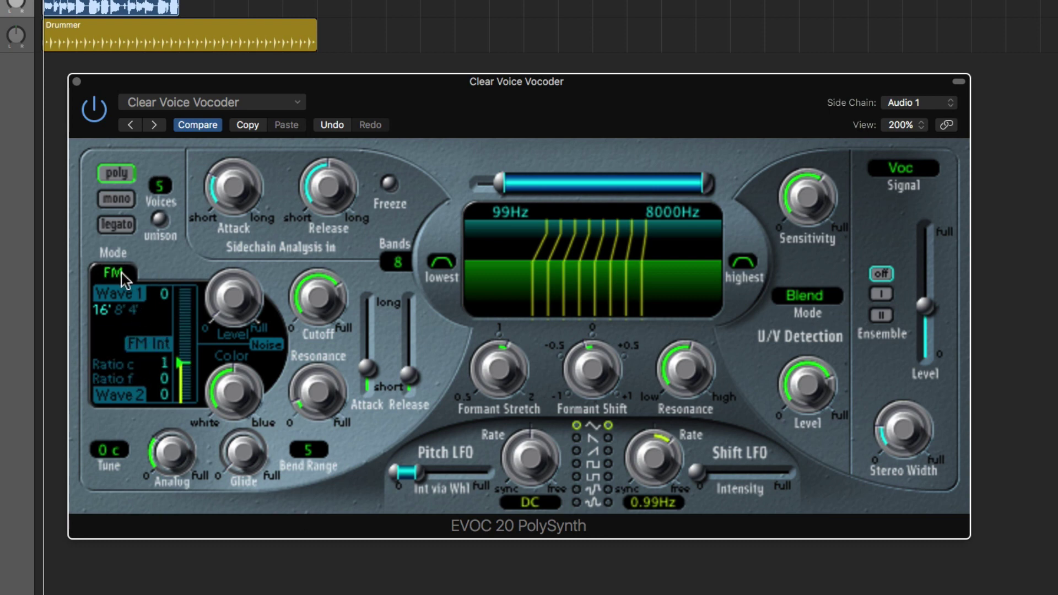
left_click(122, 274)
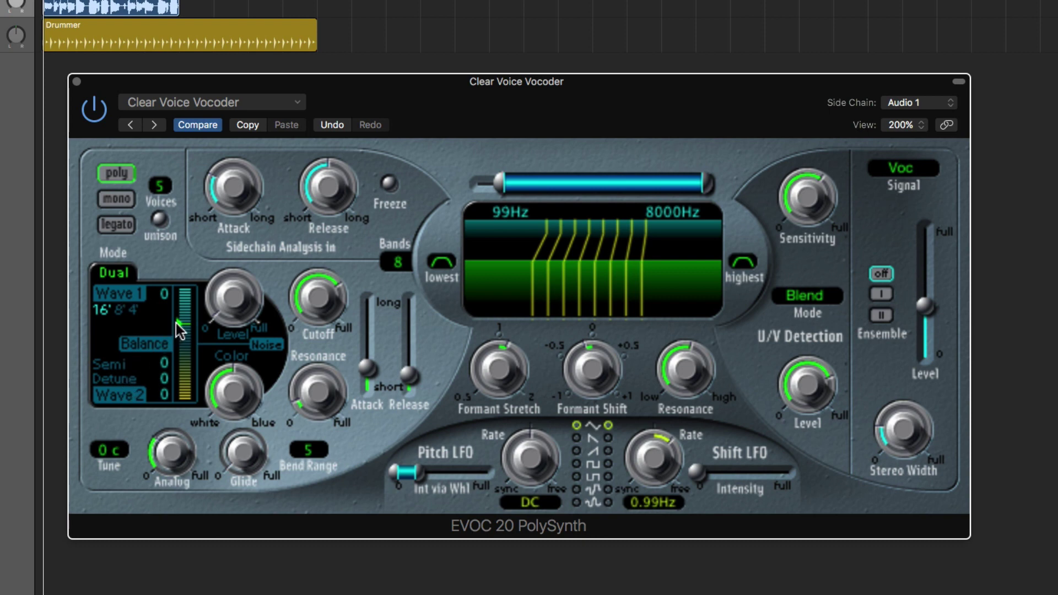
left_click_drag(176, 327, 182, 368)
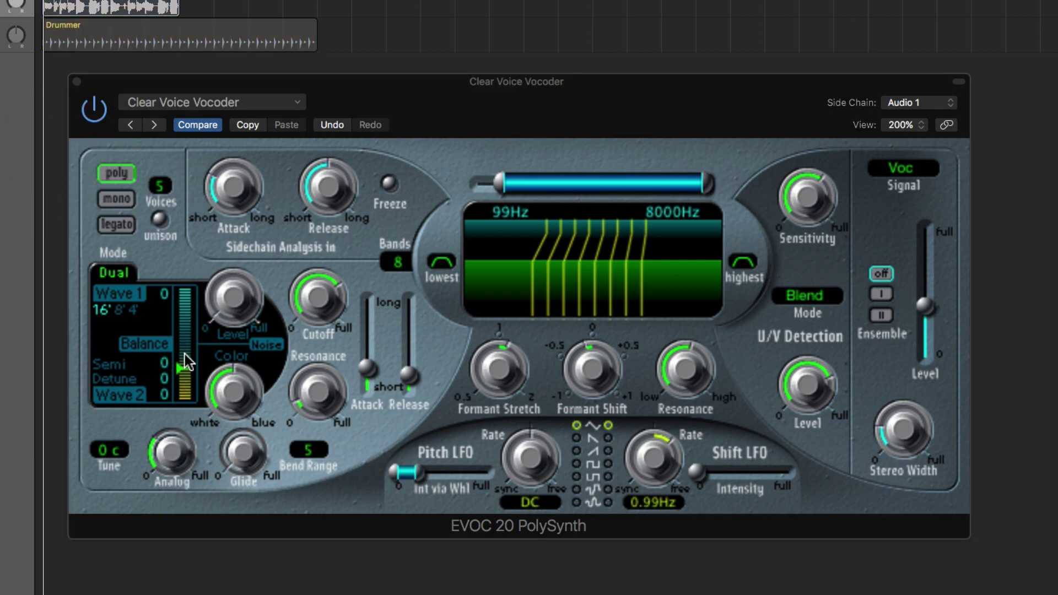
- Start playback and sweep the oscillator balance from Wave 1 to Wave 2, then mid-scale
left_click_drag(181, 367, 182, 287)
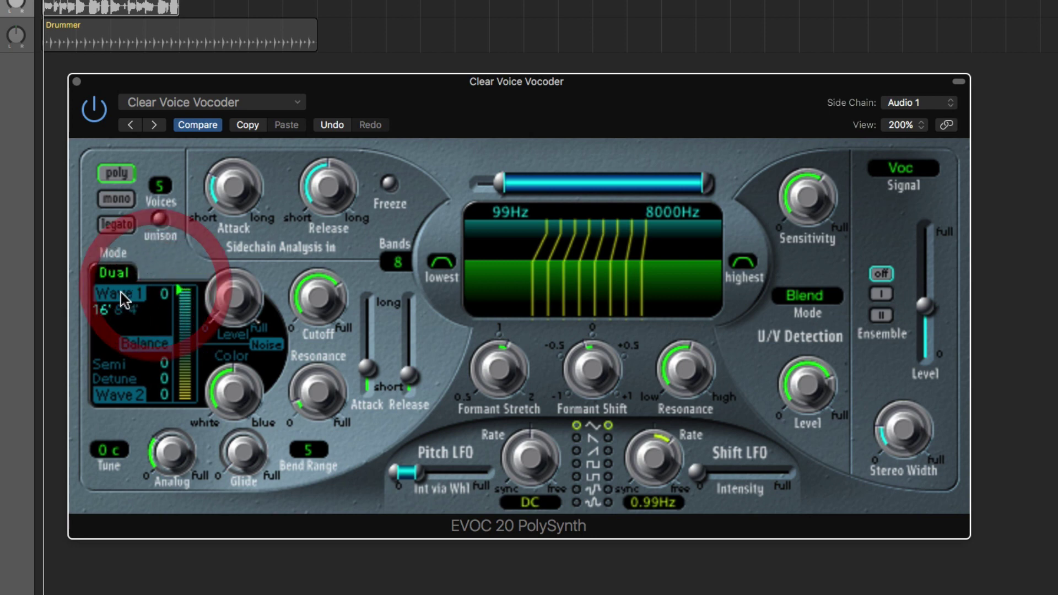
key("space")
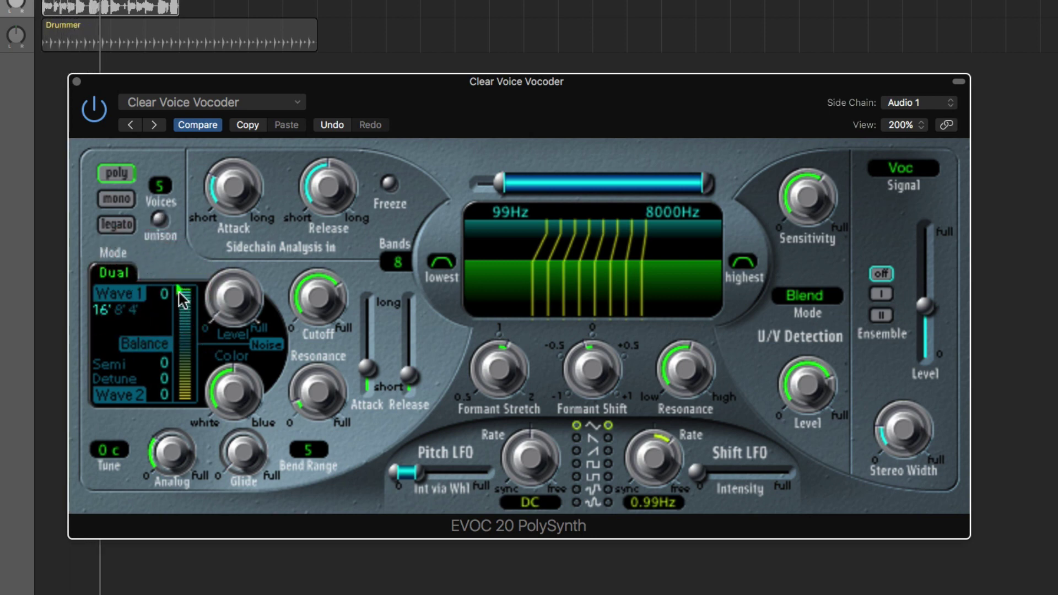
left_click_drag(179, 292, 183, 411)
mouse_move(180, 400)
left_mouse_down()
mouse_move(188, 333)
mouse_move(189, 344)
left_mouse_up()
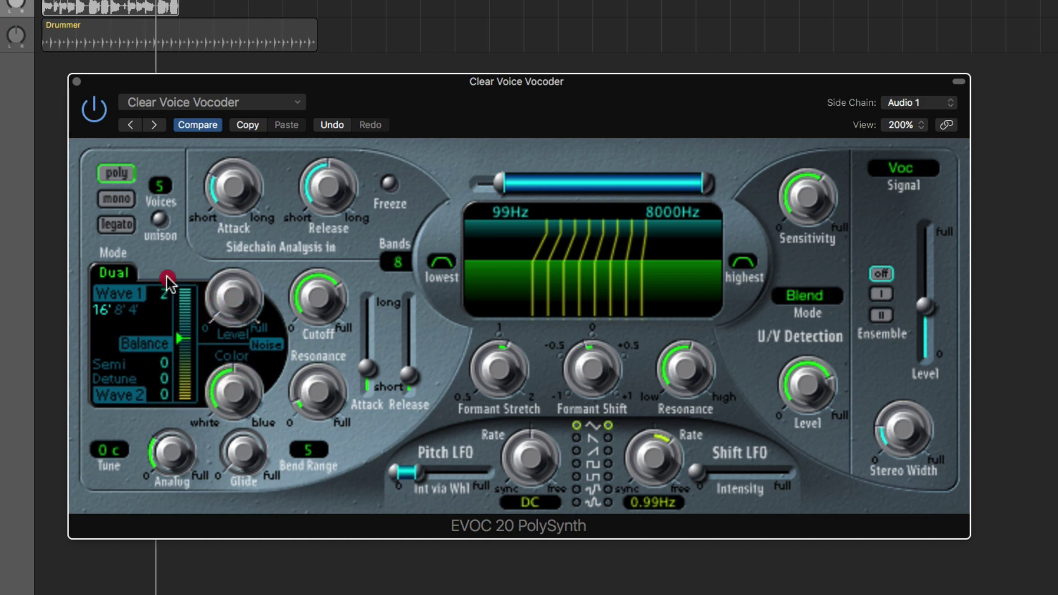
- Raise the Wave 1 shape to 18 with the balance fully toward Wave 1
left_click_drag(166, 278, 173, 203)
left_click_drag(180, 337, 186, 271)
left_click_drag(167, 291, 175, 135)
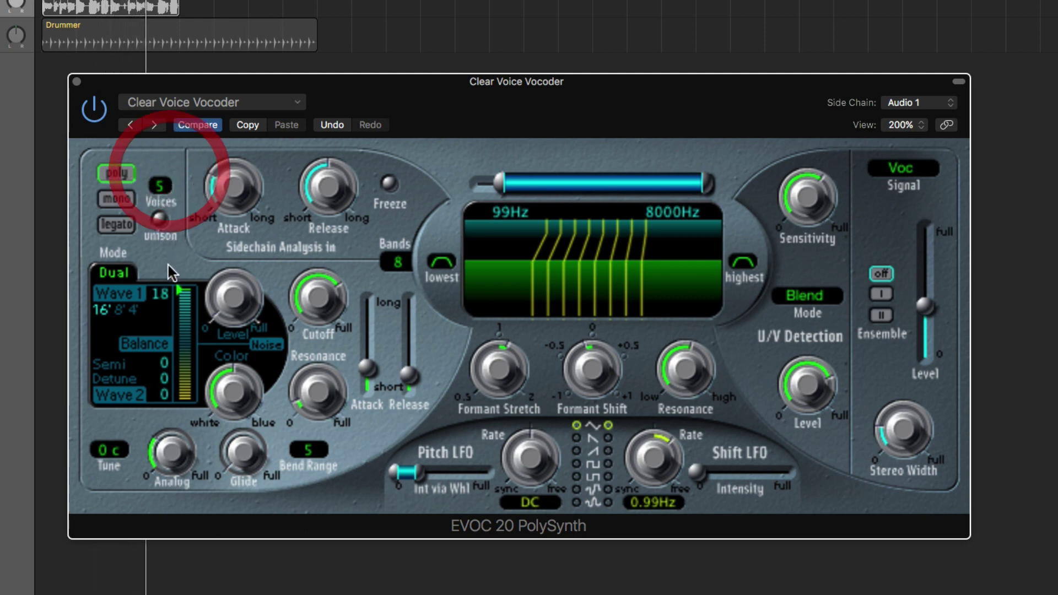
- Lower the Wave 1 shape to 1 and raise the Wave 2 shape from 18 to 22
left_click_drag(171, 295, 172, 424)
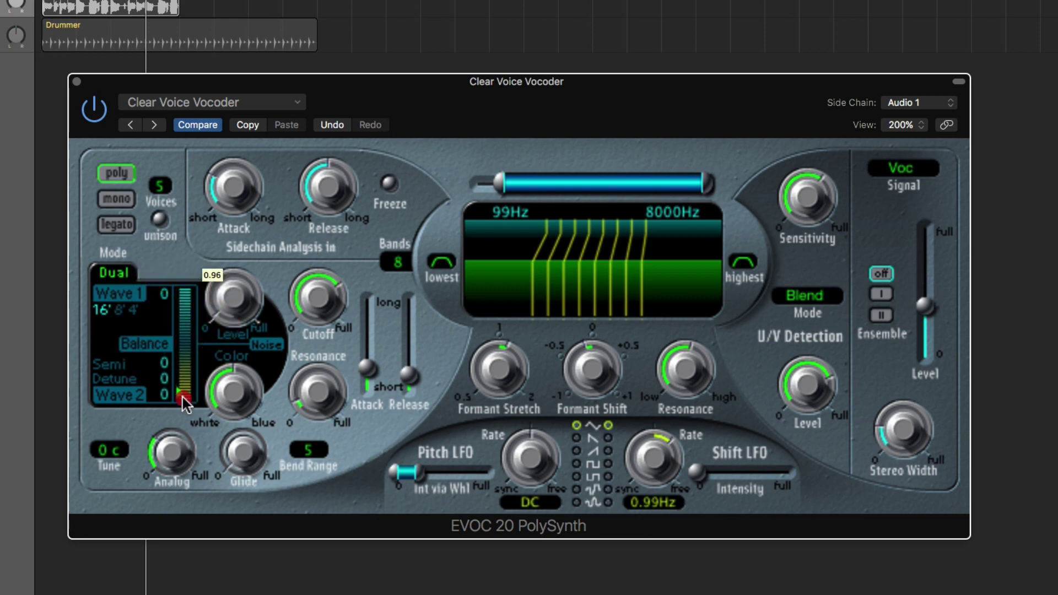
mouse_move(183, 396)
left_mouse_down()
mouse_move(183, 408)
mouse_move(163, 395)
mouse_move(169, 357)
left_mouse_up()
left_click(163, 396)
left_click_drag(173, 264, 174, 254)
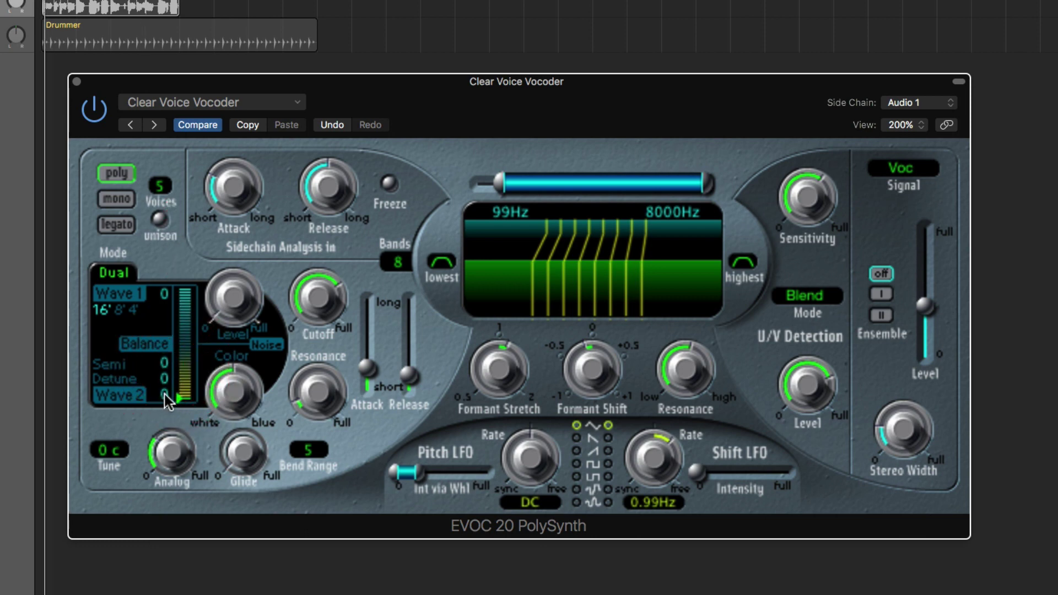
- Readjust the wave values and move the oscillator balance to an even mix
mouse_move(164, 395)
left_mouse_down()
mouse_move(168, 266)
mouse_move(170, 398)
left_mouse_up()
left_click(164, 298)
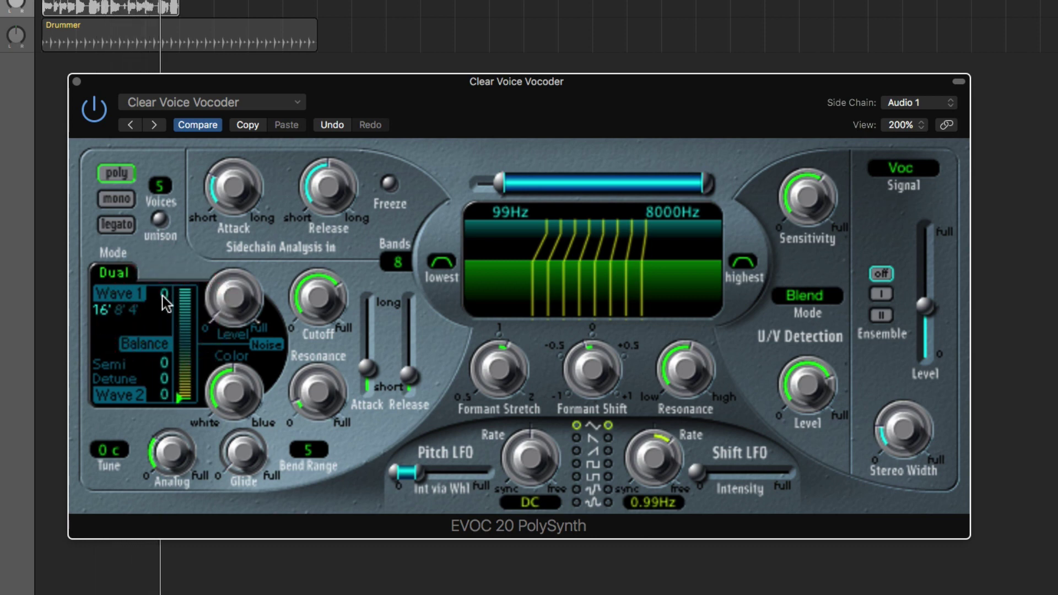
left_click_drag(183, 396, 183, 292)
- Try Wave 1 at 8', 16' and 4', keep 16', and balance fully toward Wave 2
left_click(123, 310)
left_click(104, 309)
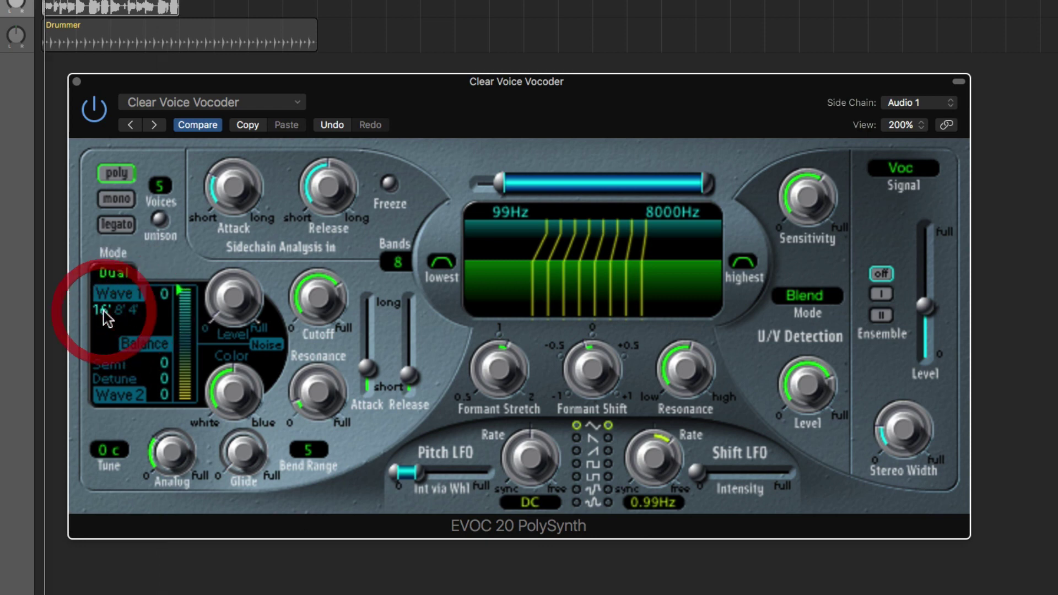
left_click(119, 310)
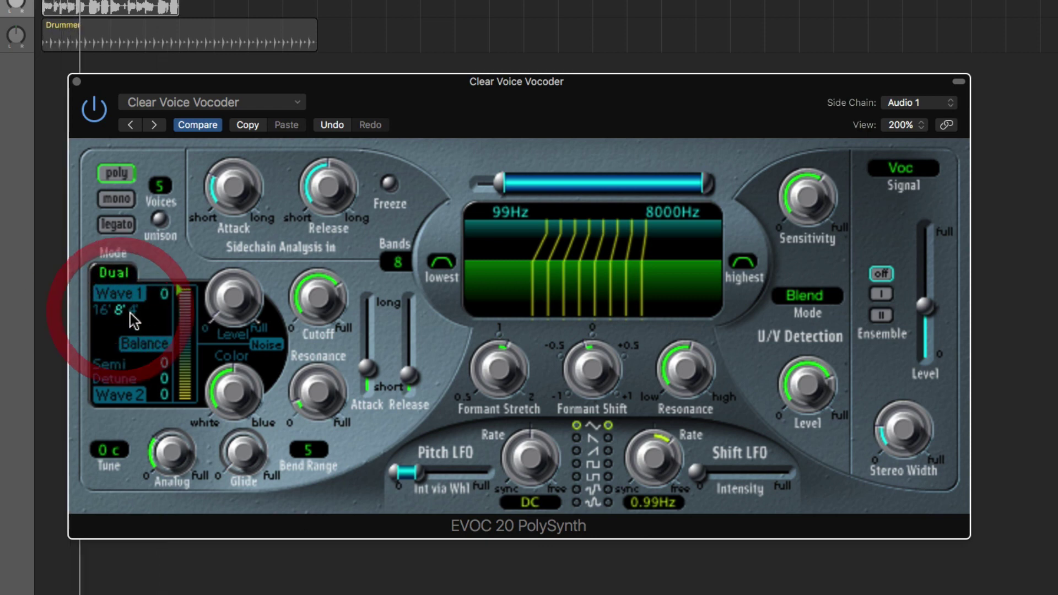
left_click(134, 311)
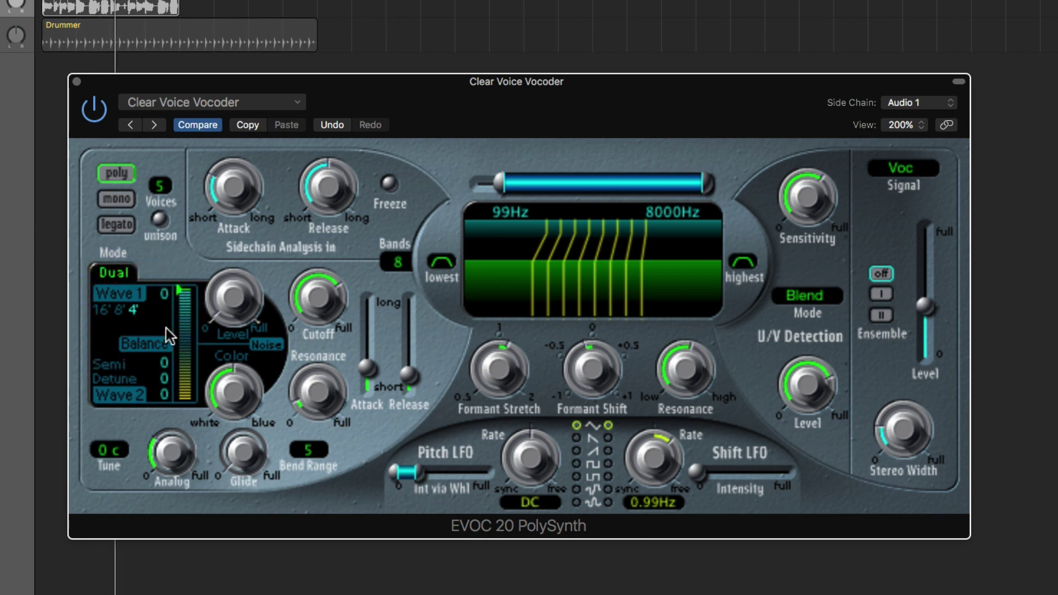
left_click(117, 312)
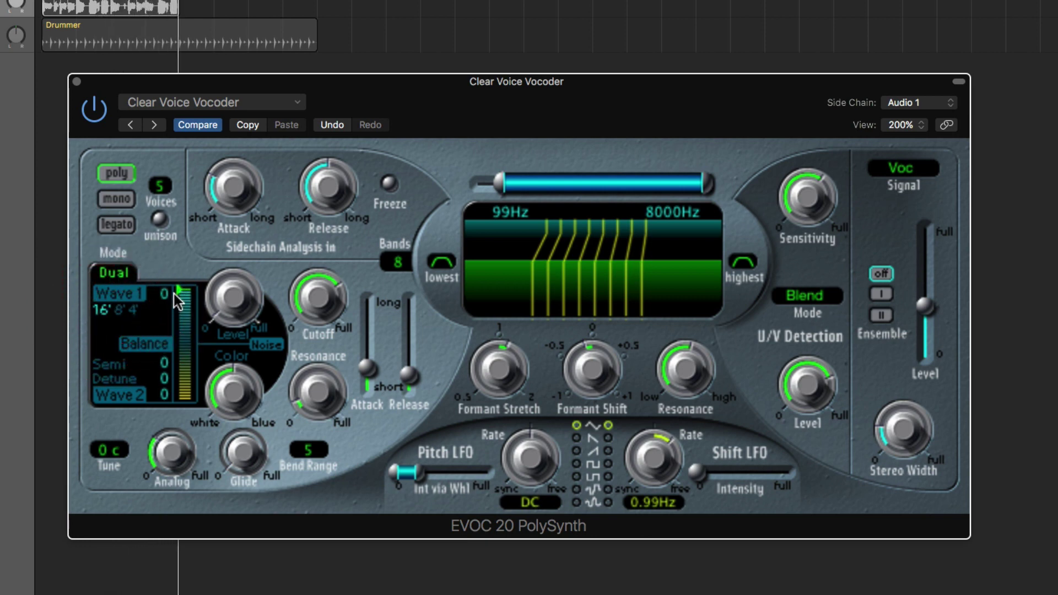
left_click_drag(178, 292, 177, 401)
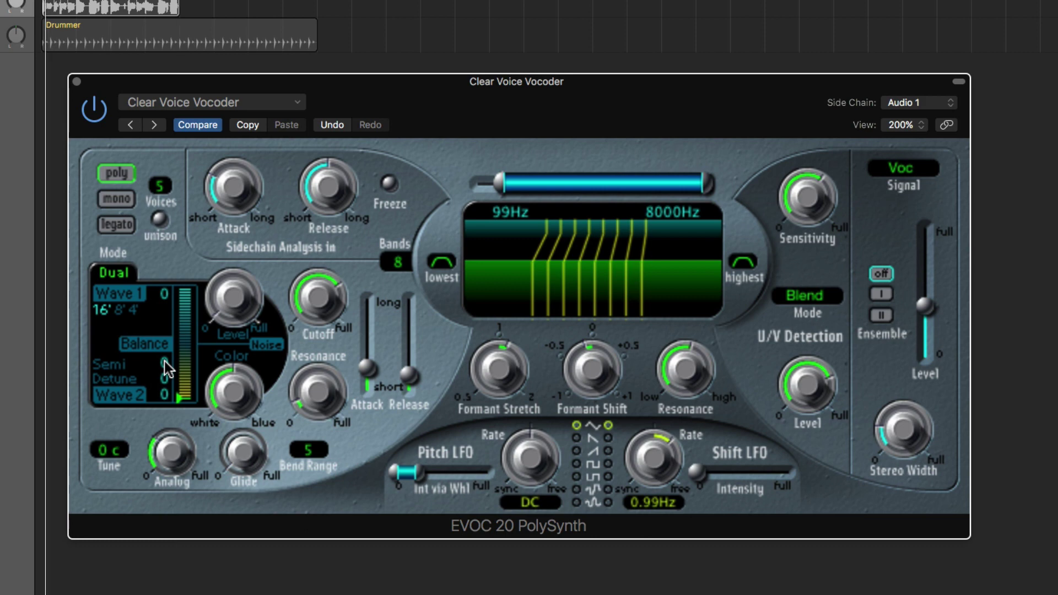
- Lower Wave 2's semitone offset, raise the balance toward Wave 1, then reset Semi to 0
left_click_drag(164, 362, 165, 448)
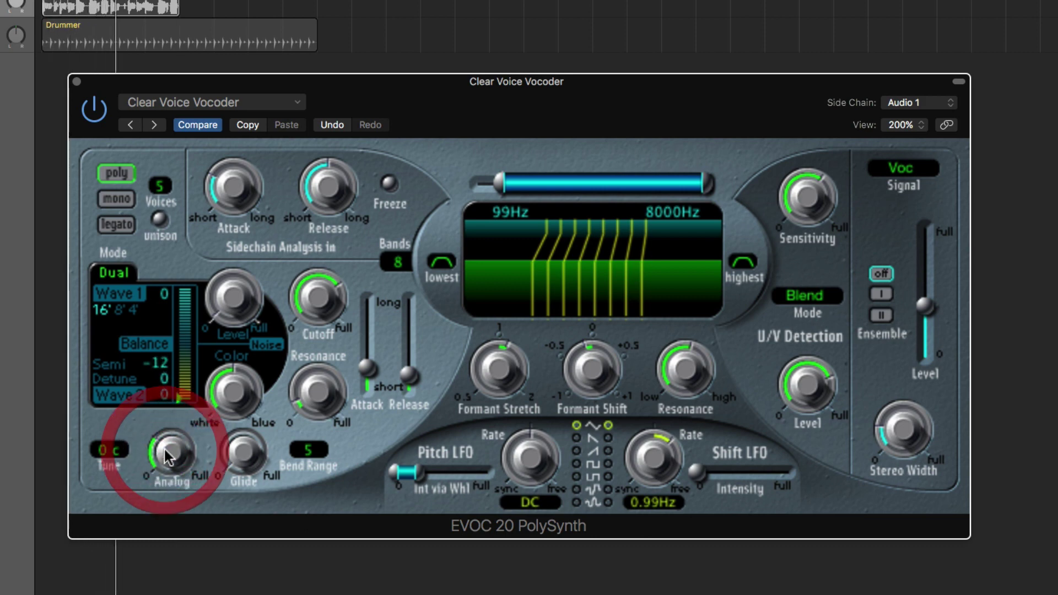
mouse_move(180, 405)
left_mouse_down()
mouse_move(184, 308)
mouse_move(183, 395)
mouse_move(160, 374)
mouse_move(161, 444)
mouse_move(159, 188)
mouse_move(160, 259)
left_mouse_up()
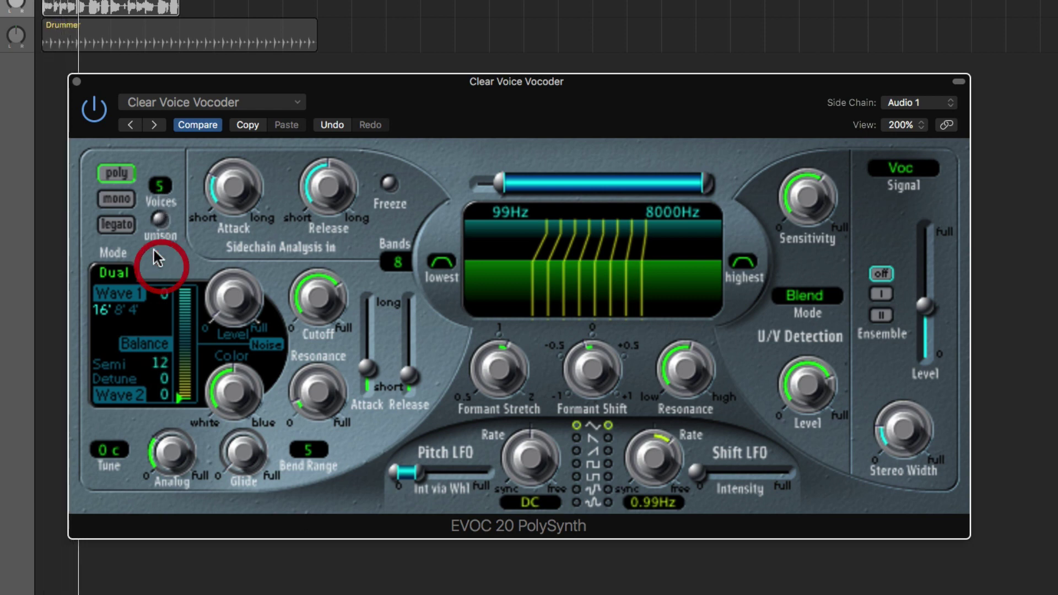
left_click(164, 368, "alt")
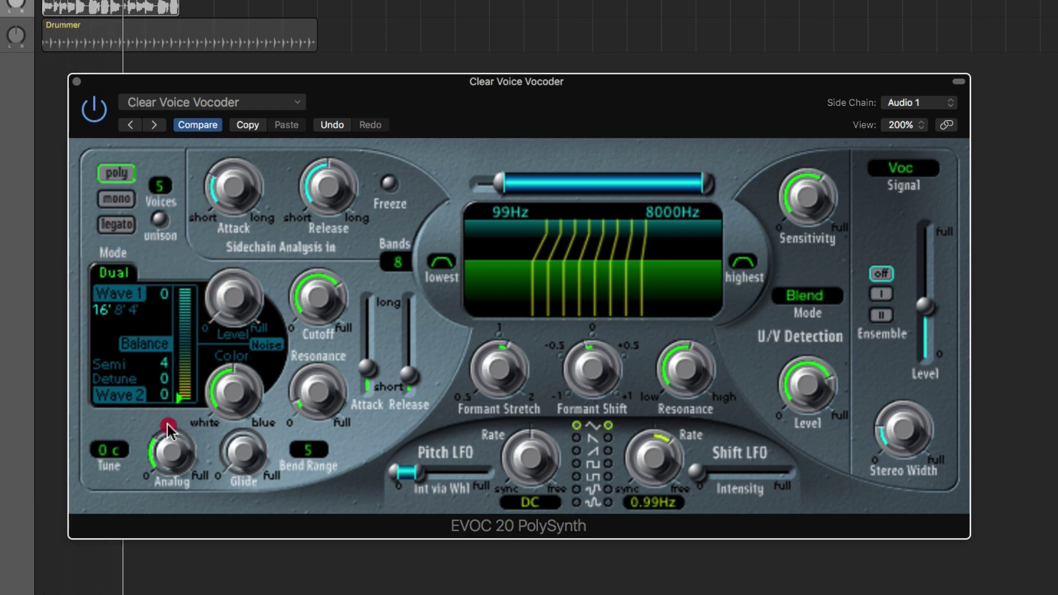
left_click(170, 452)
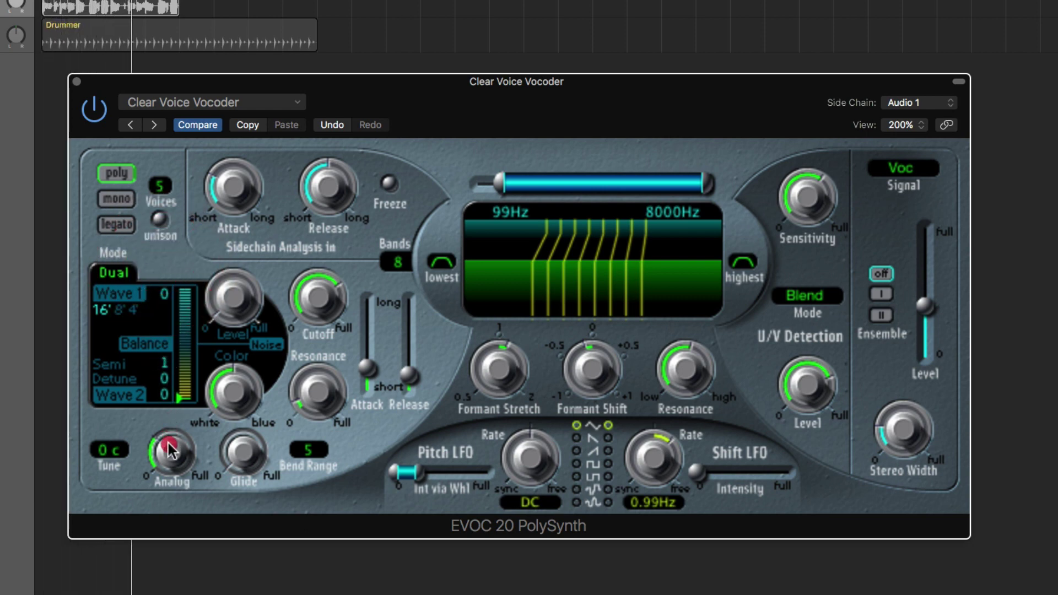
left_click(166, 370)
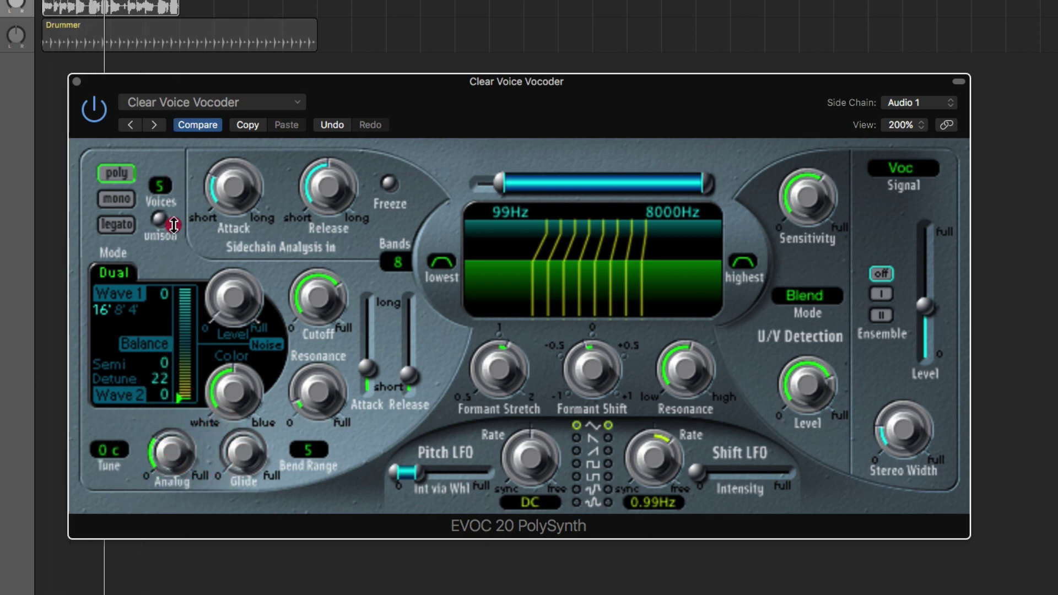
- Detune Wave 2 to -39, reset detune to 0, and return the balance to the middle
left_click_drag(160, 378, 173, 489)
left_click_drag(177, 540, 182, 413)
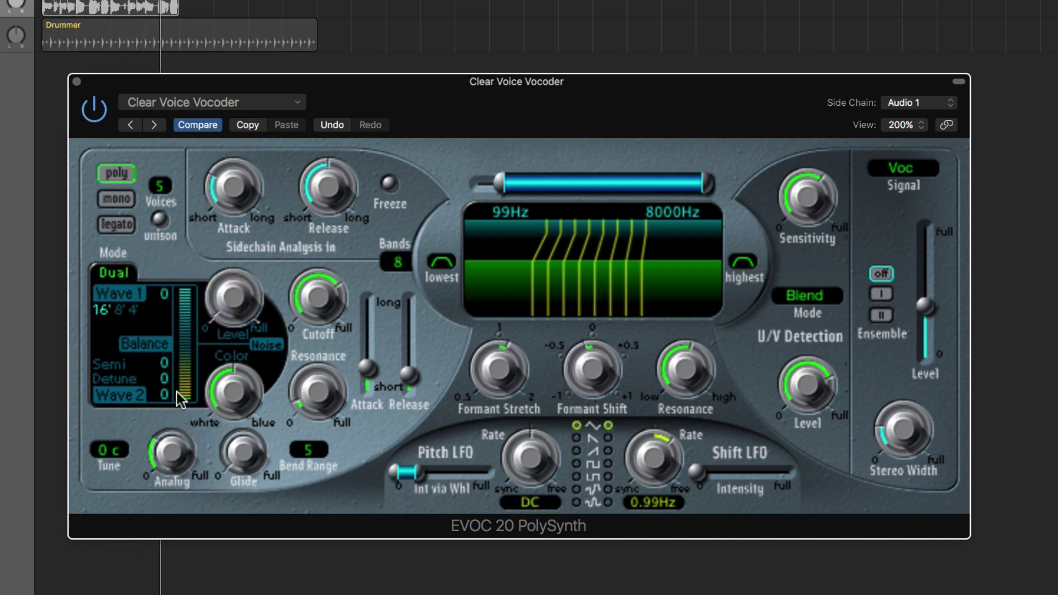
left_click_drag(181, 394, 182, 330)
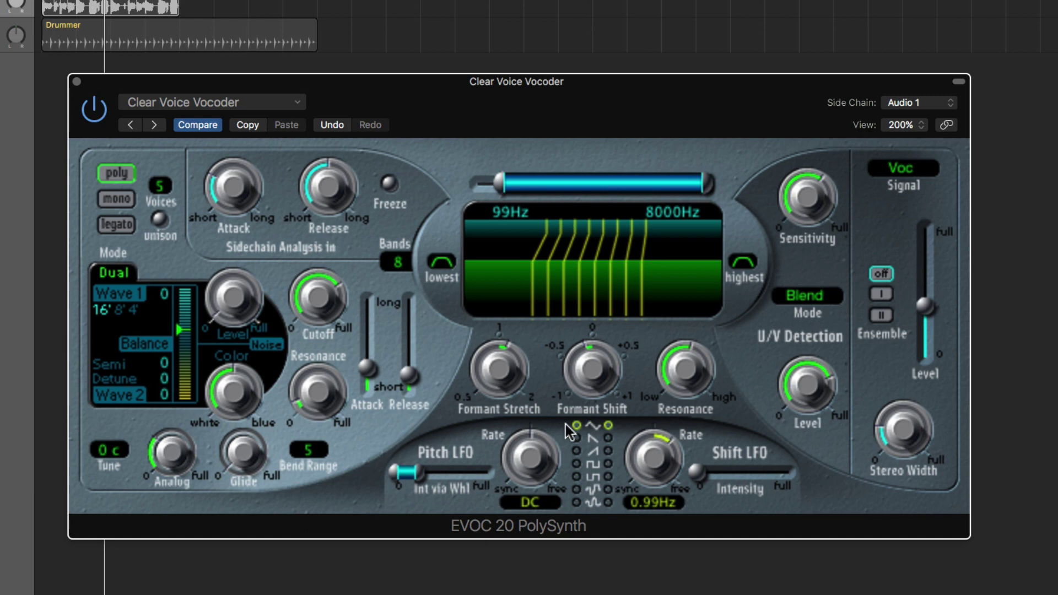
- Narrow the formant range to 94Hz–7800Hz and test Formant Stretch, returning it to 1
mouse_move(504, 194)
left_mouse_down()
mouse_move(540, 193)
mouse_move(496, 191)
left_mouse_up()
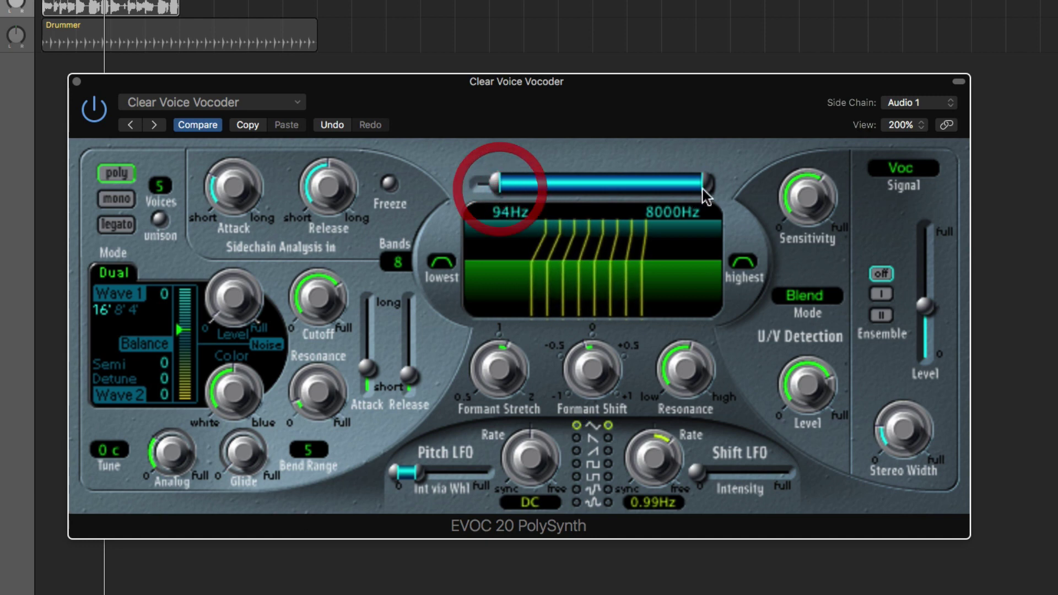
left_click_drag(706, 190, 706, 193)
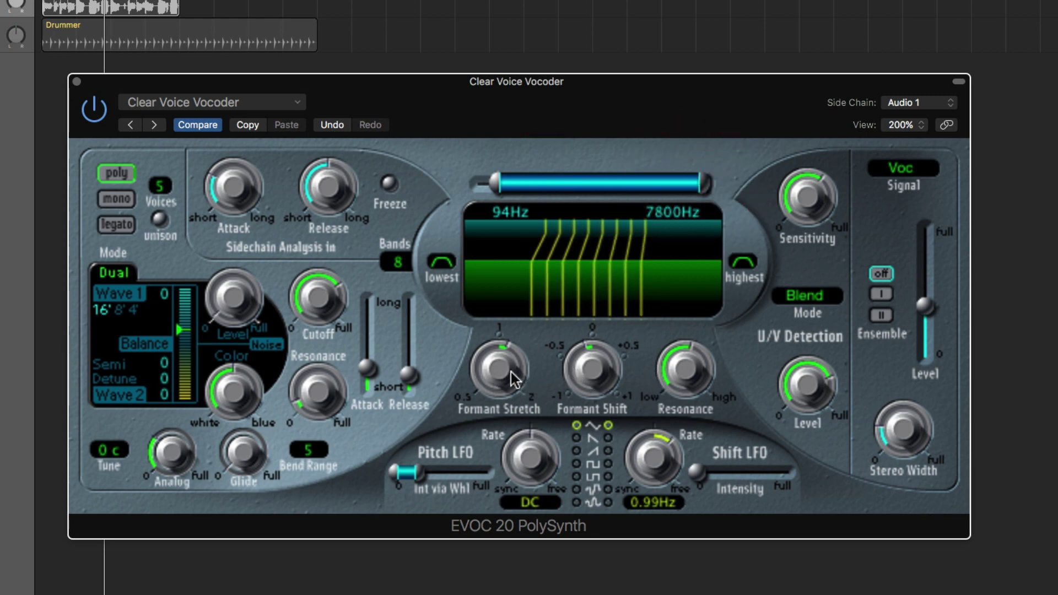
left_click_drag(514, 379, 509, 374)
left_click_drag(511, 347, 510, 361)
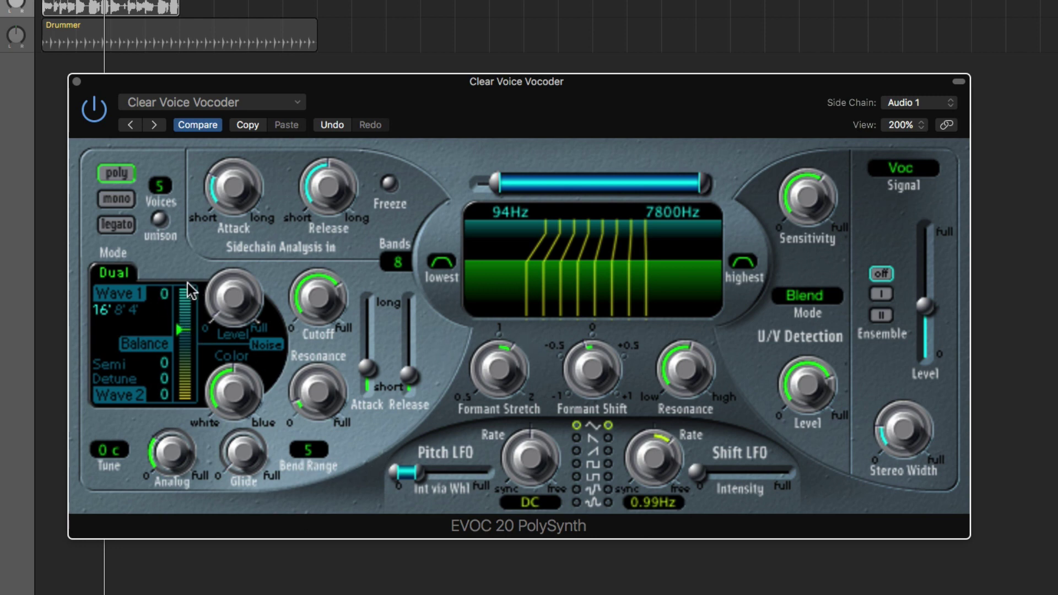
- Briefly try unison, leave it off at 4 voices, then select the vocal region and play
left_click(160, 219)
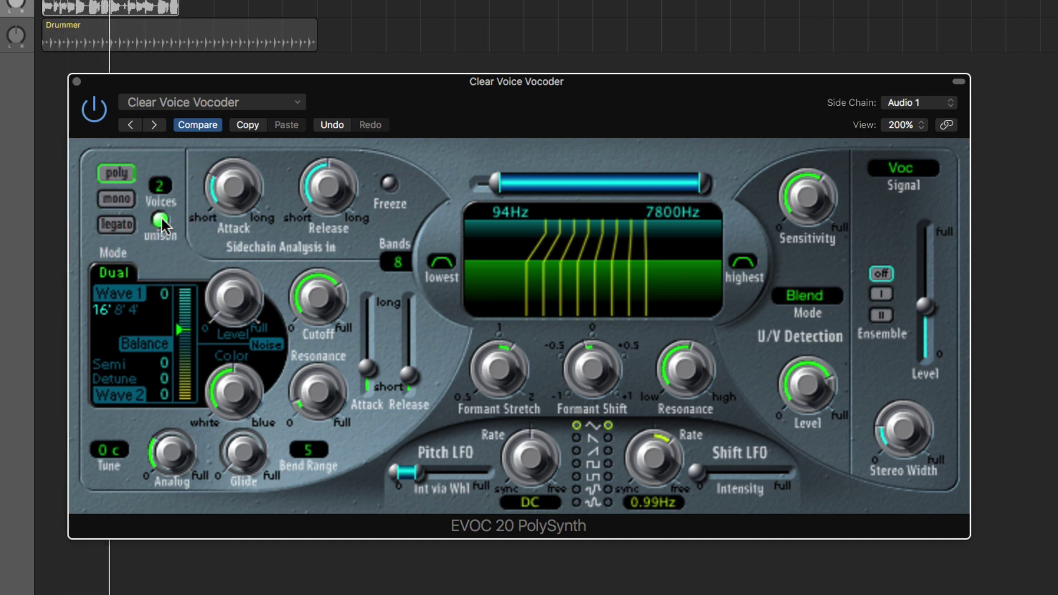
left_click(161, 221)
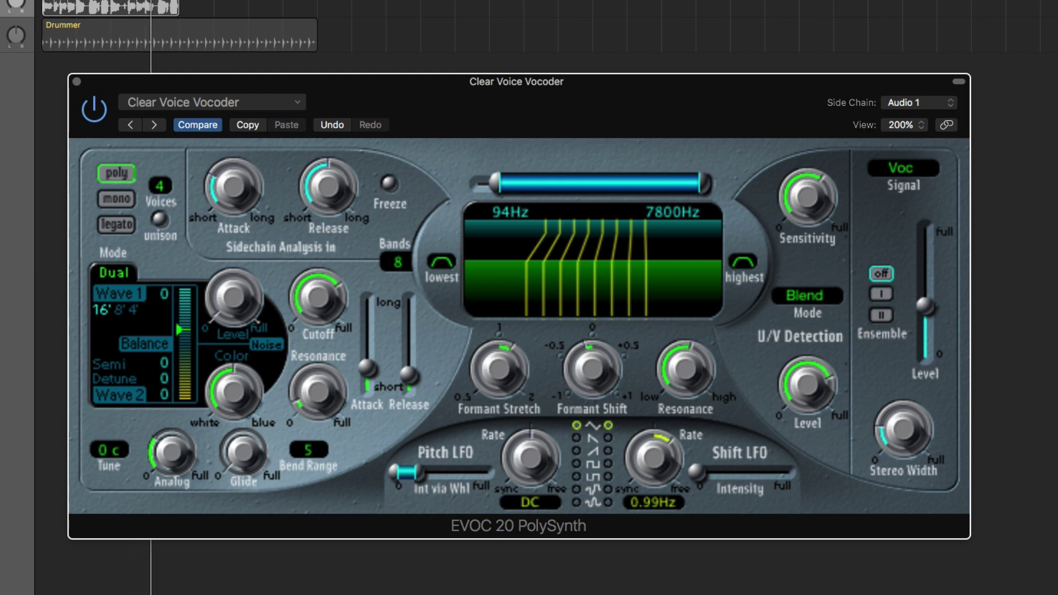
left_click(110, 8)
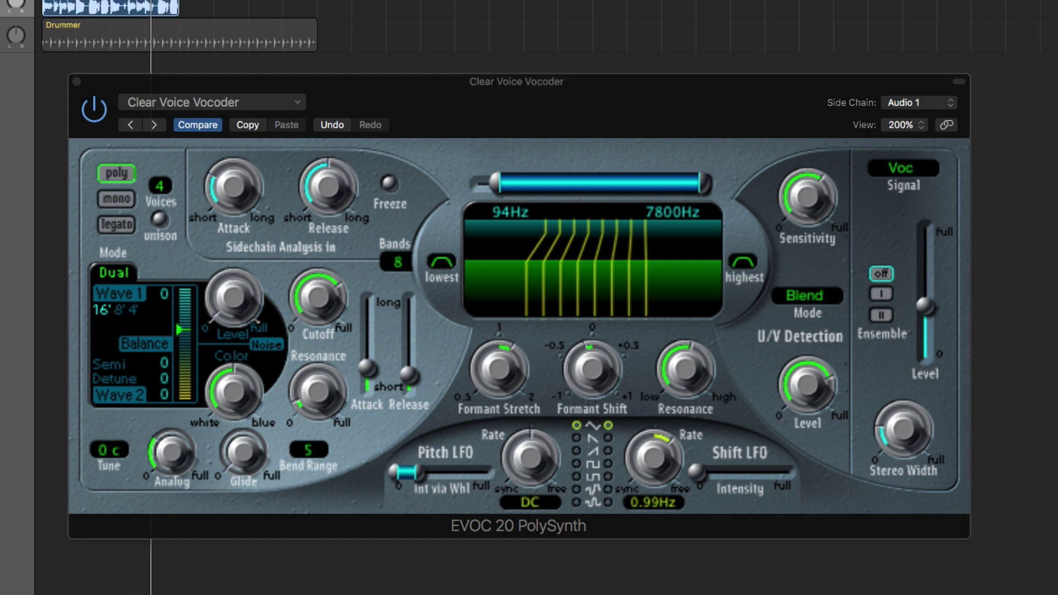
key("space")
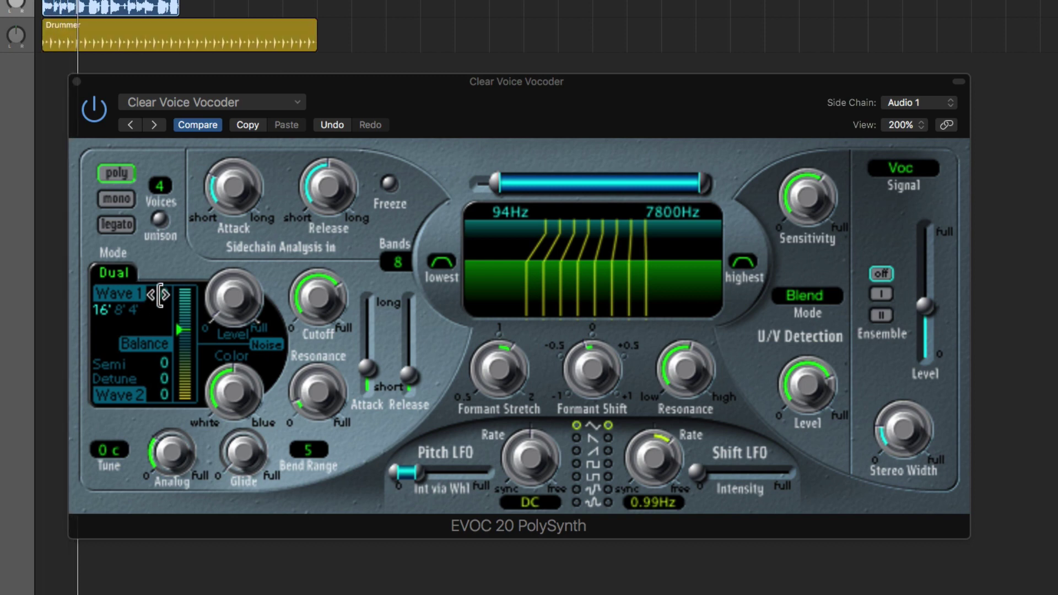
- Drop Wave 2 by -12 semitones and step its waveform shape up to 8
left_click(181, 331)
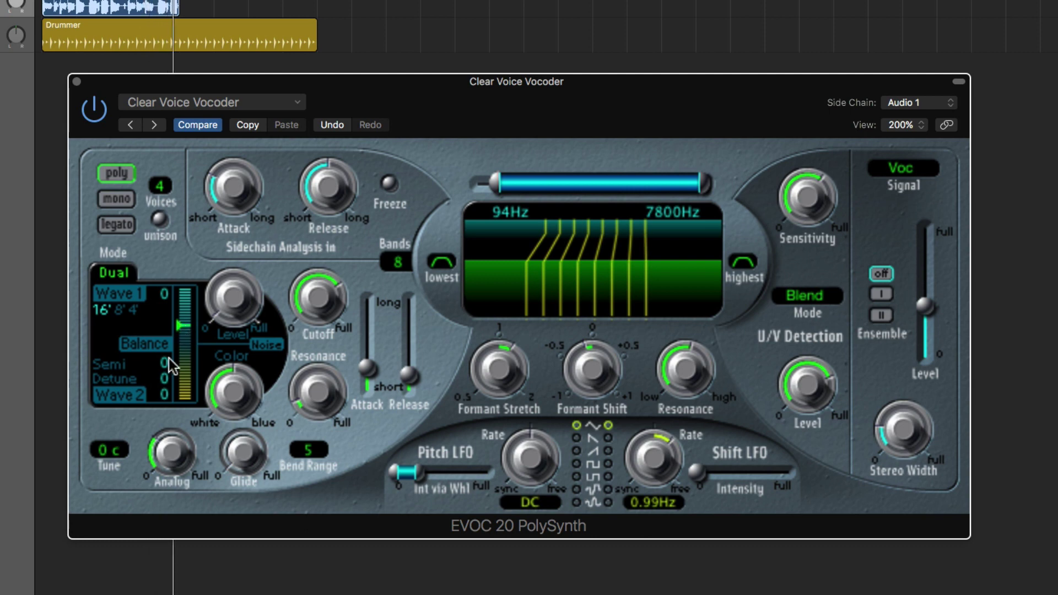
left_click_drag(166, 362, 172, 453)
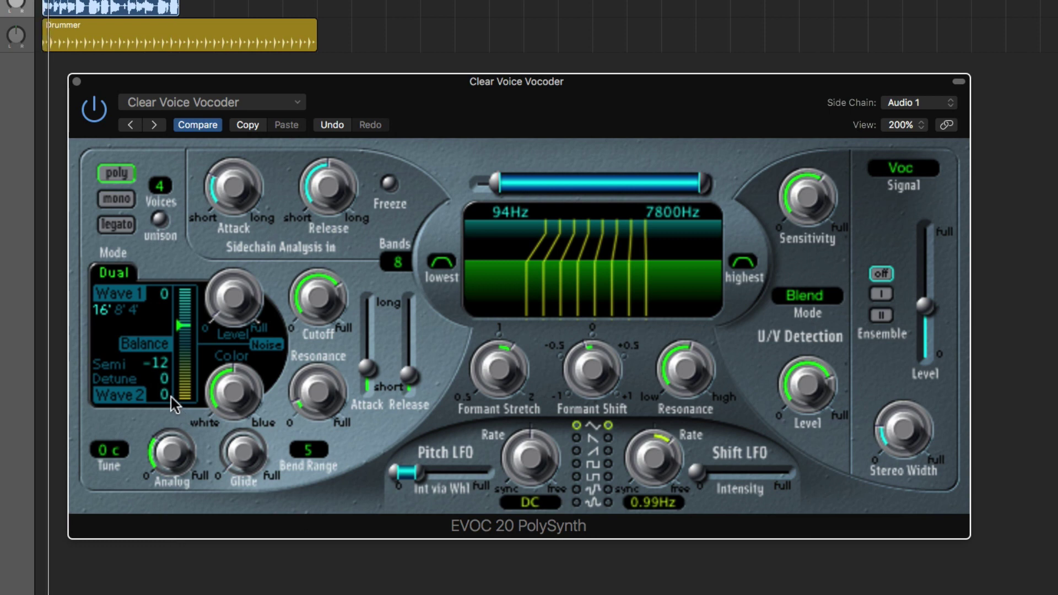
left_click_drag(171, 397, 180, 328)
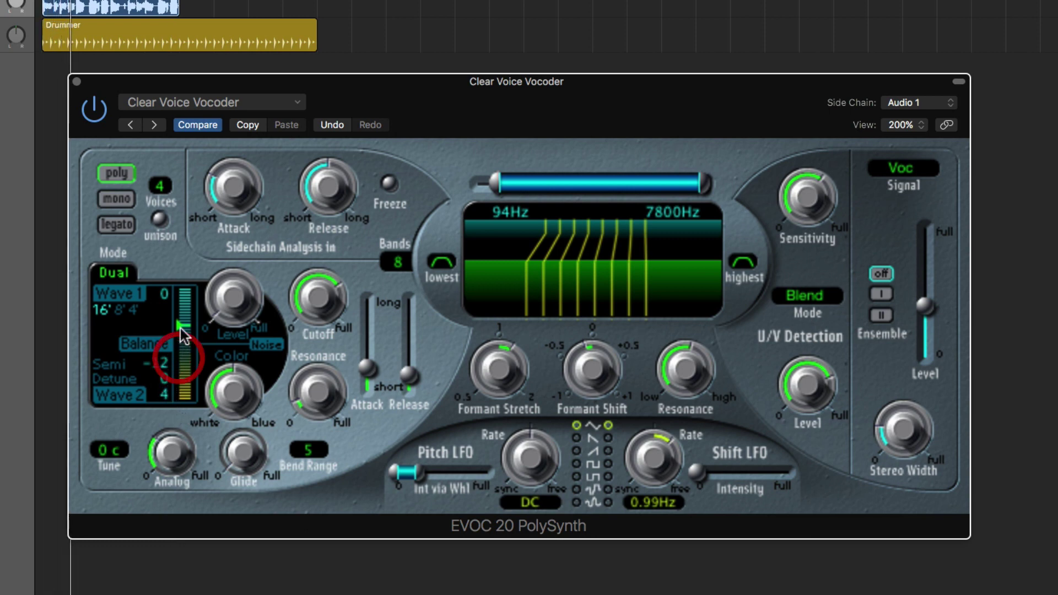
left_click(187, 422)
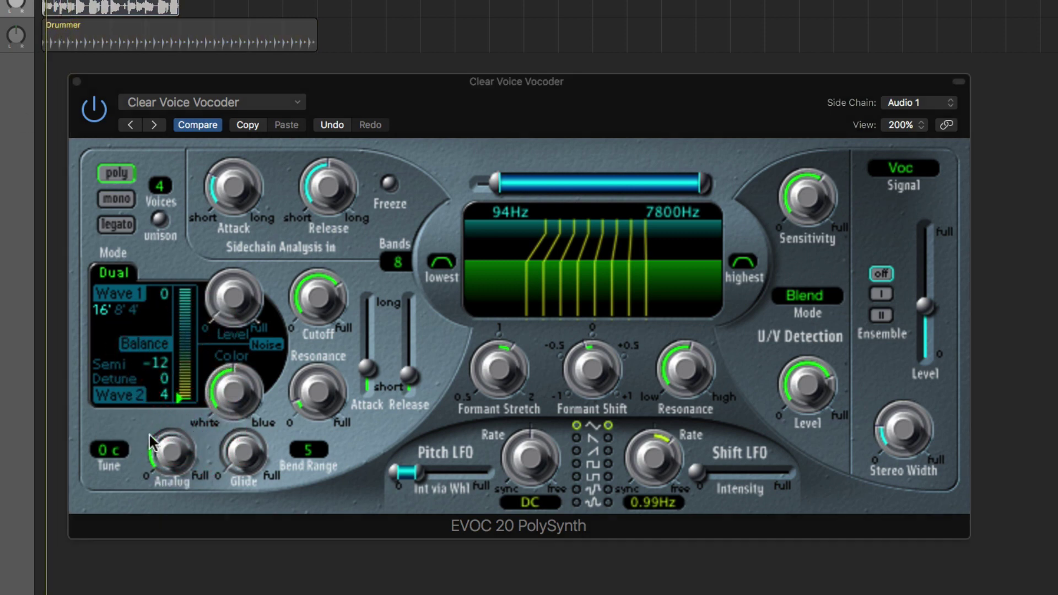
mouse_move(168, 392)
left_mouse_down()
mouse_move(169, 352)
mouse_move(180, 395)
mouse_move(188, 323)
left_mouse_up()
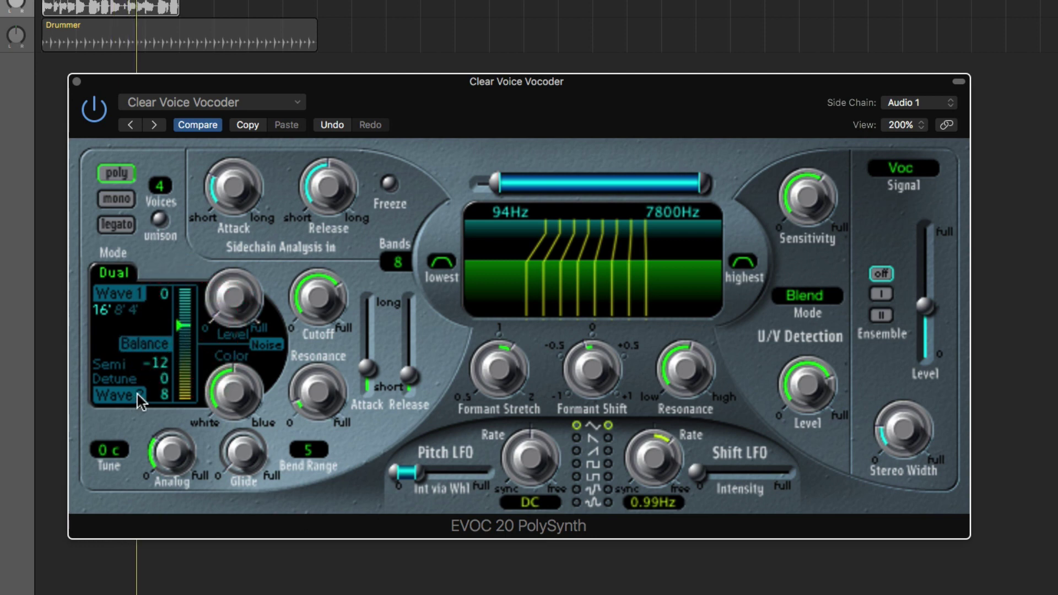
- Reset Wave 2's Semi to 0, shift the balance to about 0.36, and select the Drummer region
left_click(160, 367)
left_click_drag(161, 365, 160, 280)
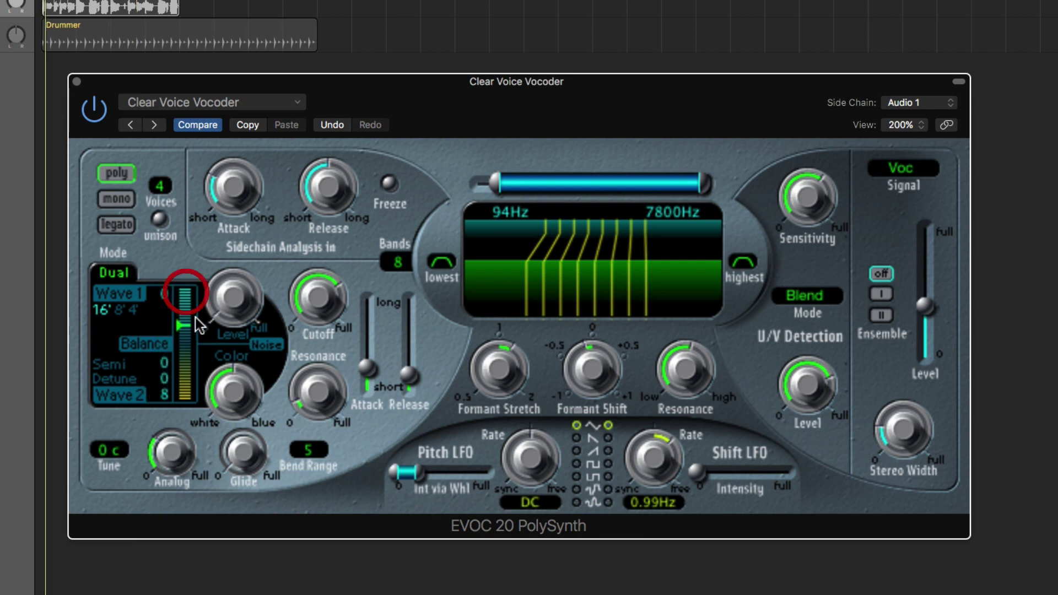
mouse_move(185, 329)
left_mouse_down()
mouse_move(184, 379)
mouse_move(183, 328)
left_mouse_up()
left_click(14, 25)
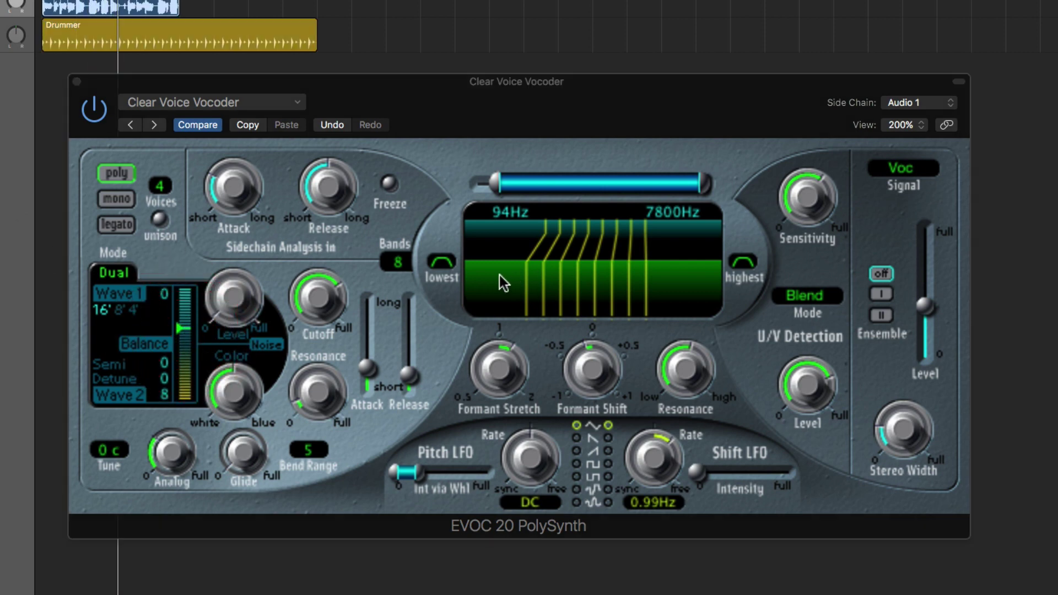